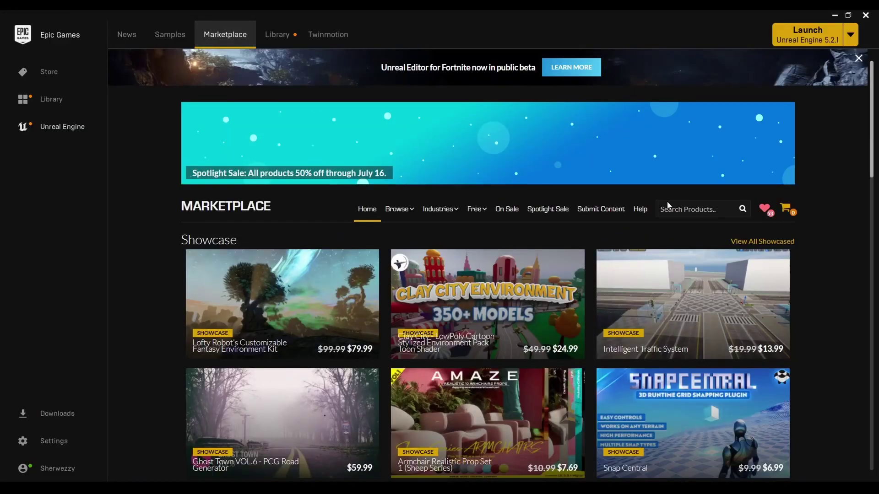
{"action": "type", "text": "fx"}
Search the Marketplace for 'fx', sort Price Low to High, and open the FX Variety Pack page.
{"action": "key", "text": "Return"}
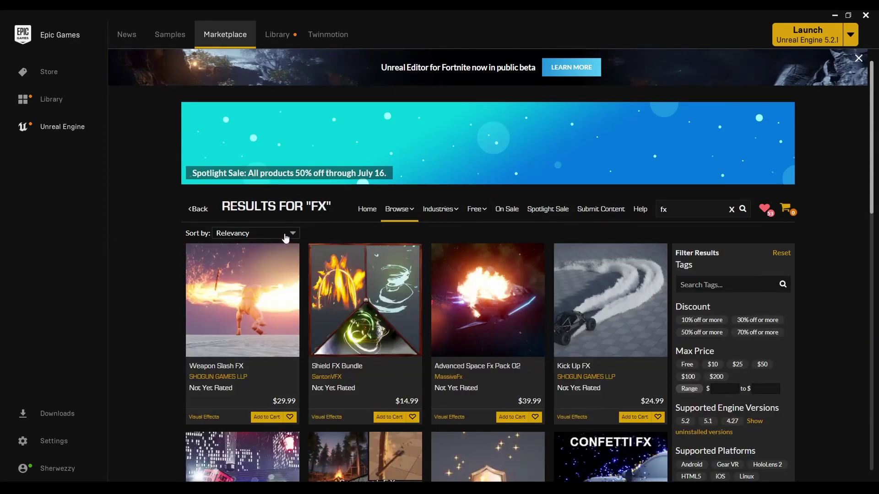
{"action": "left_click", "coordinate": [287, 234]}
{"action": "left_click", "coordinate": [258, 310]}
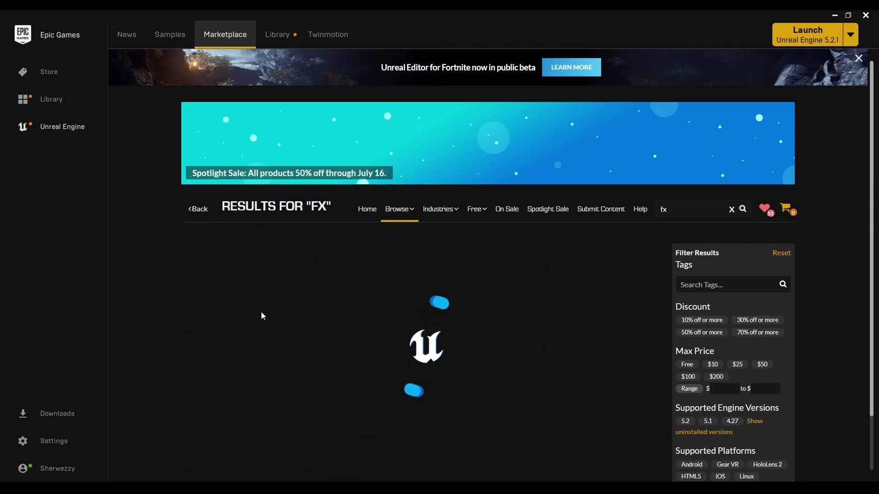
{"action": "scroll", "coordinate": [541, 334], "scroll_direction": "down", "scroll_amount": 2}
{"action": "scroll", "coordinate": [542, 333], "scroll_direction": "down", "scroll_amount": 3}
{"action": "scroll", "coordinate": [541, 333], "scroll_direction": "down", "scroll_amount": 5}
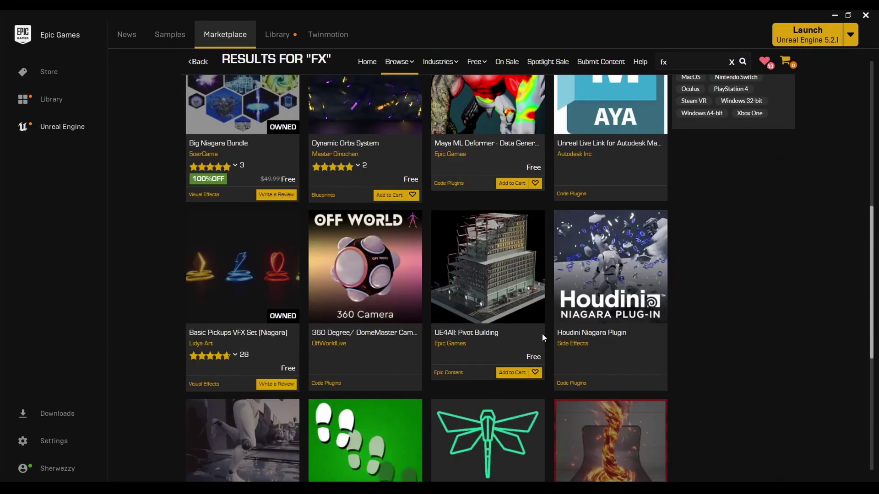
{"action": "scroll", "coordinate": [542, 333], "scroll_direction": "down", "scroll_amount": 3}
{"action": "left_click", "coordinate": [610, 309]}
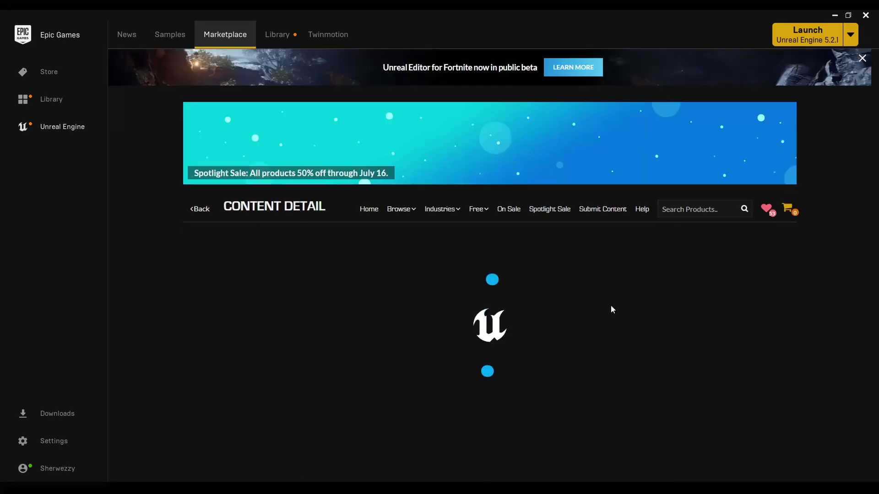
{"action": "scroll", "coordinate": [445, 285], "scroll_direction": "down", "scroll_amount": 1}
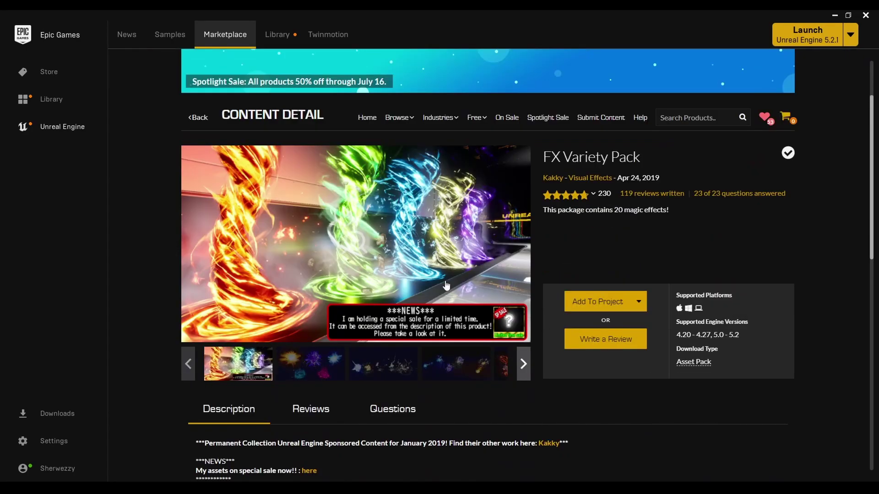
View the FX Variety Pack gallery screenshots full size, stepping through several images.
{"action": "left_click", "coordinate": [328, 367]}
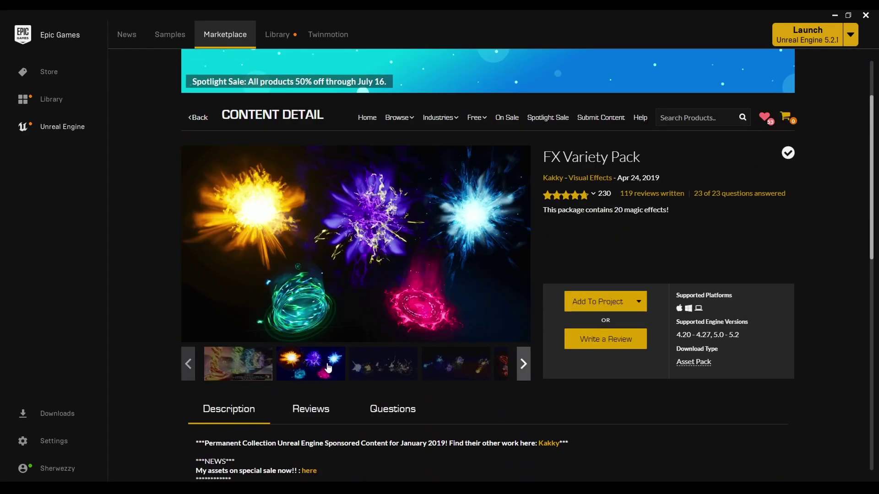
{"action": "left_click", "coordinate": [402, 251]}
{"action": "key", "text": "Right"}
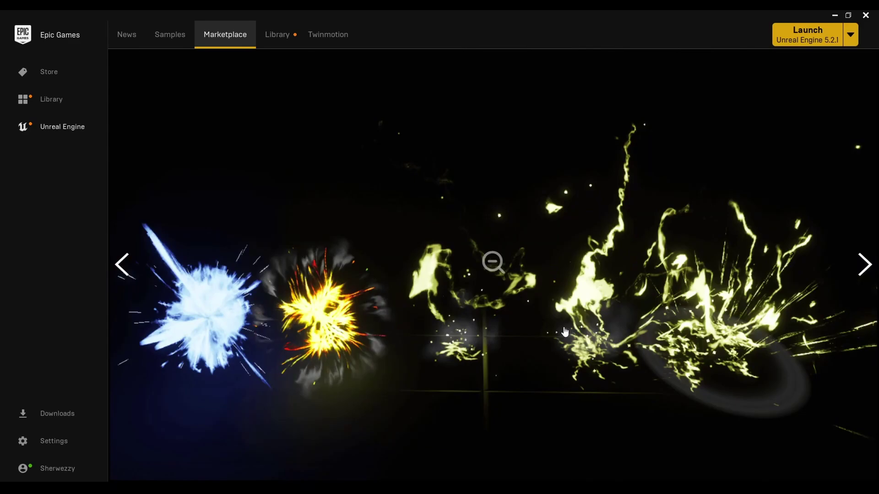
{"action": "key", "text": "Right"}
{"action": "key", "text": "Right"}
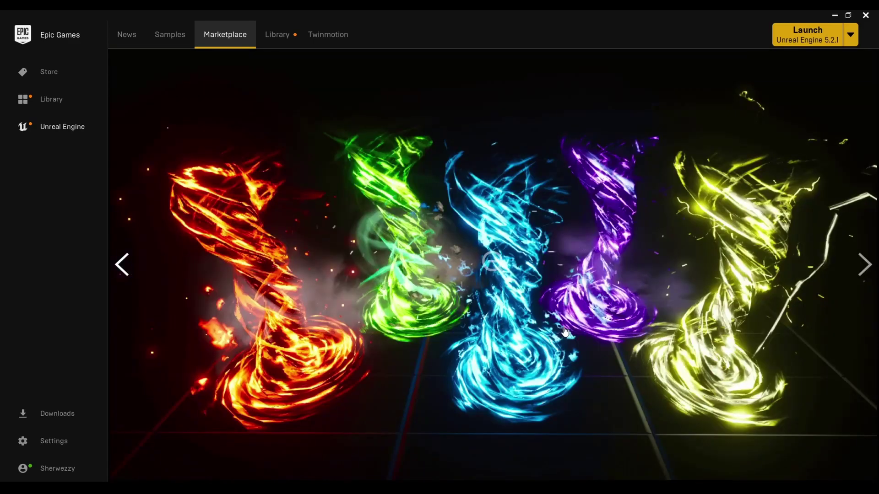
{"action": "key", "text": "Right"}
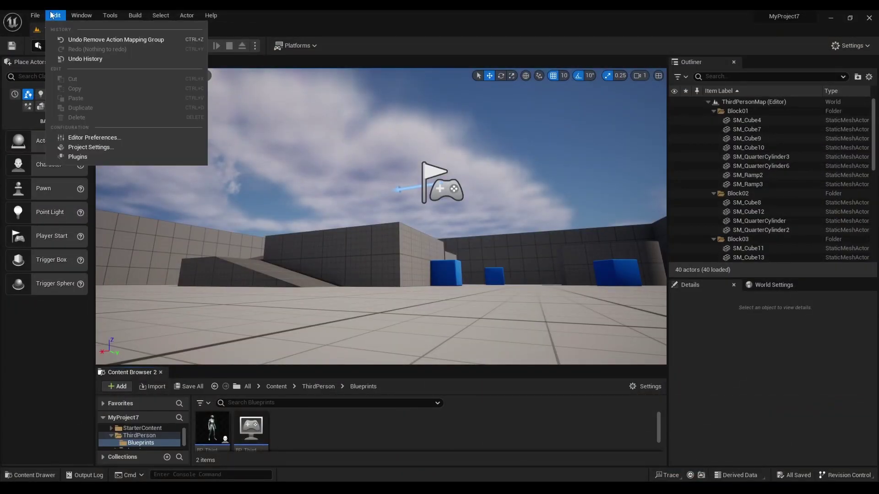
Add a 'Switch Character' action mapping bound to Q in Project Settings > Engine Input.
{"action": "left_click", "coordinate": [106, 146]}
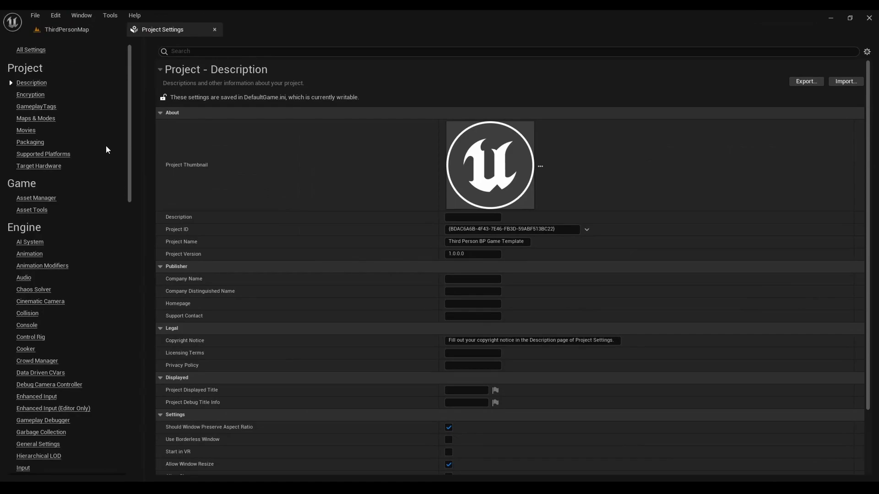
{"action": "left_click", "coordinate": [20, 469]}
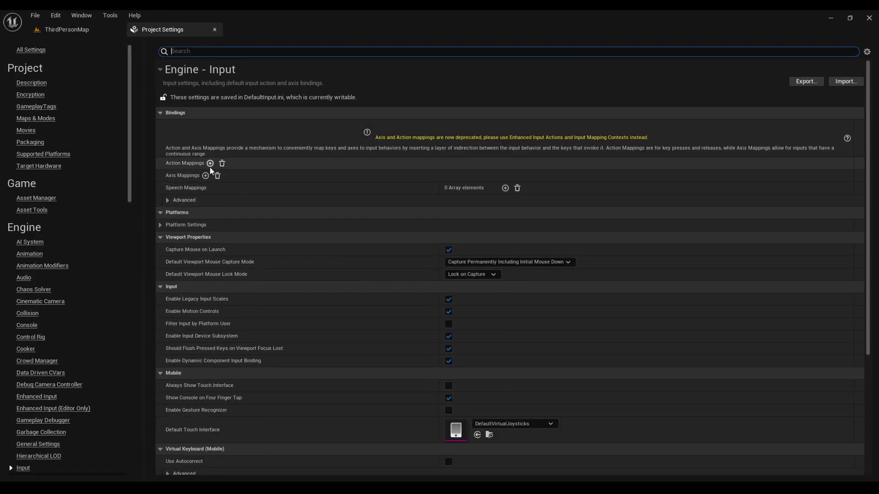
{"action": "left_click", "coordinate": [210, 163]}
{"action": "type", "text": "Switch Character"}
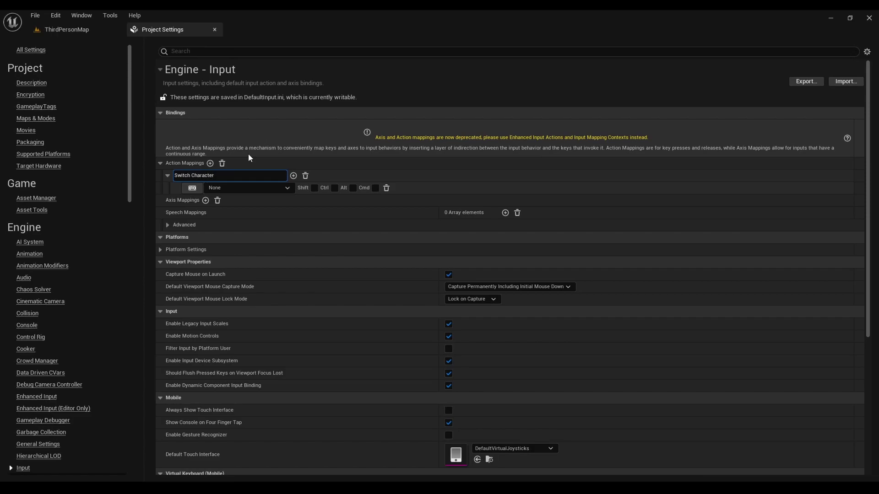
{"action": "key", "text": "Return"}
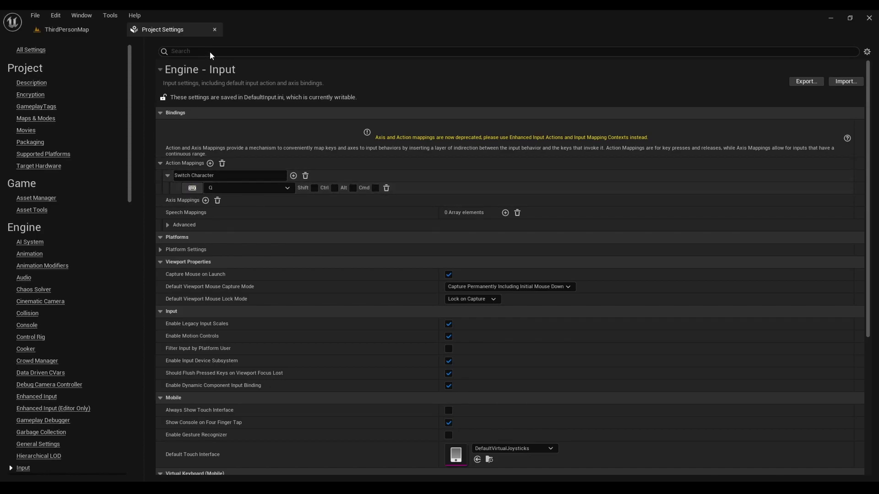
{"action": "left_click", "coordinate": [215, 30]}
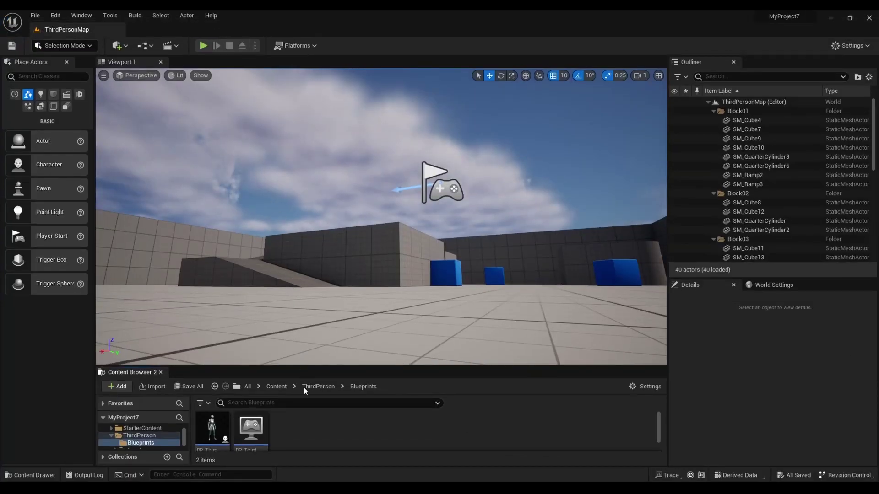
In BP_ThirdPersonCharacter's graph, place the Switch Character input event node.
{"action": "double_click", "coordinate": [214, 432]}
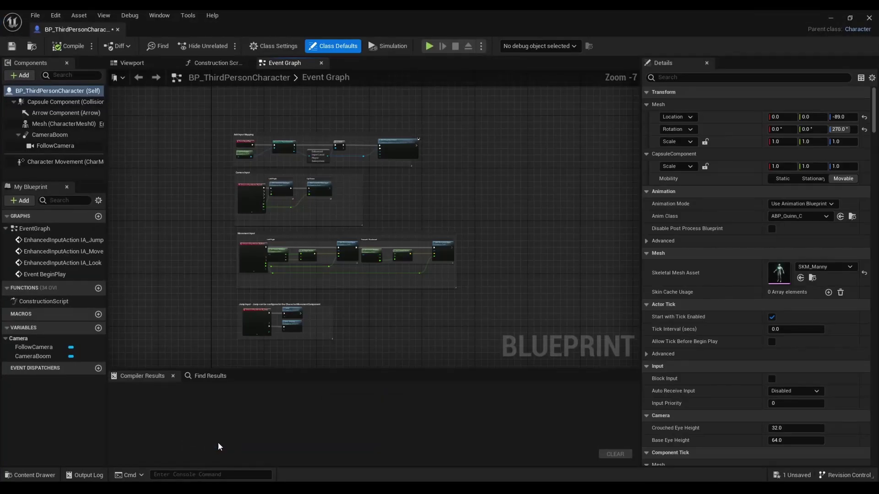
{"action": "scroll", "coordinate": [328, 300], "scroll_direction": "up", "scroll_amount": 2}
{"action": "right_click_drag", "start_coordinate": [328, 301], "coordinate": [338, 240]}
{"action": "scroll", "coordinate": [337, 240], "scroll_direction": "up", "scroll_amount": 1}
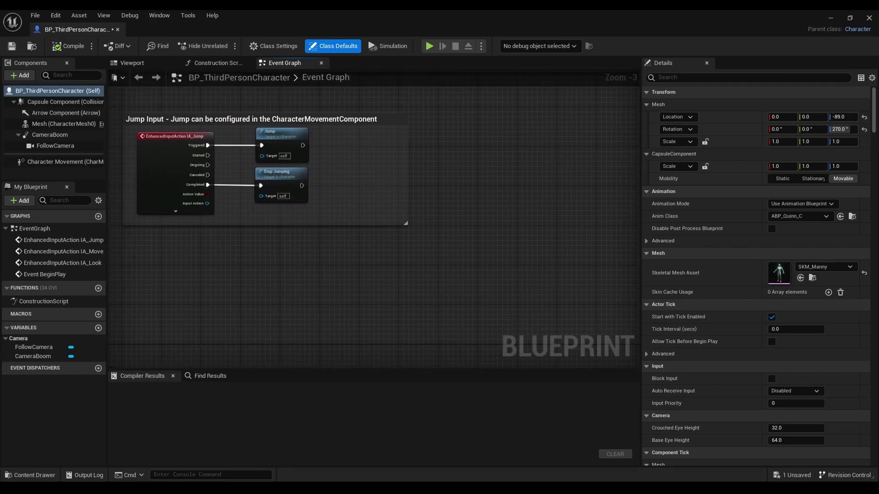
{"action": "right_click_drag", "start_coordinate": [330, 323], "coordinate": [323, 259]}
{"action": "right_click", "coordinate": [267, 229]}
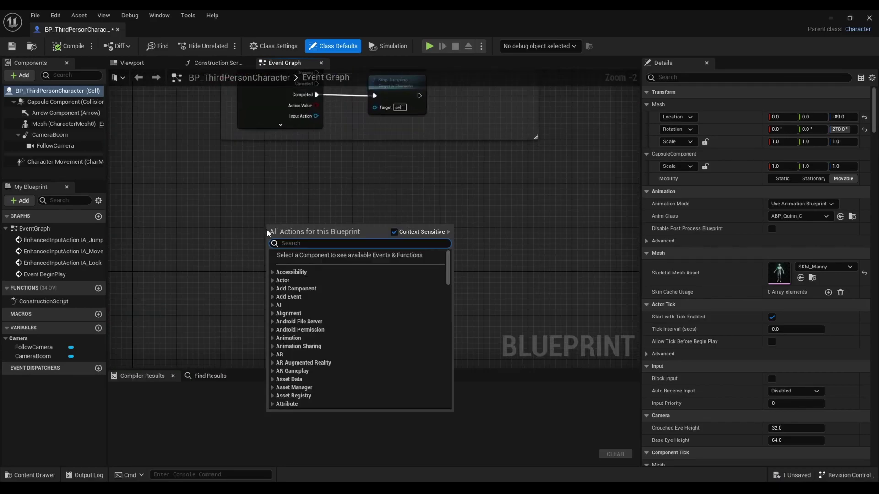
{"action": "type", "text": "swit"}
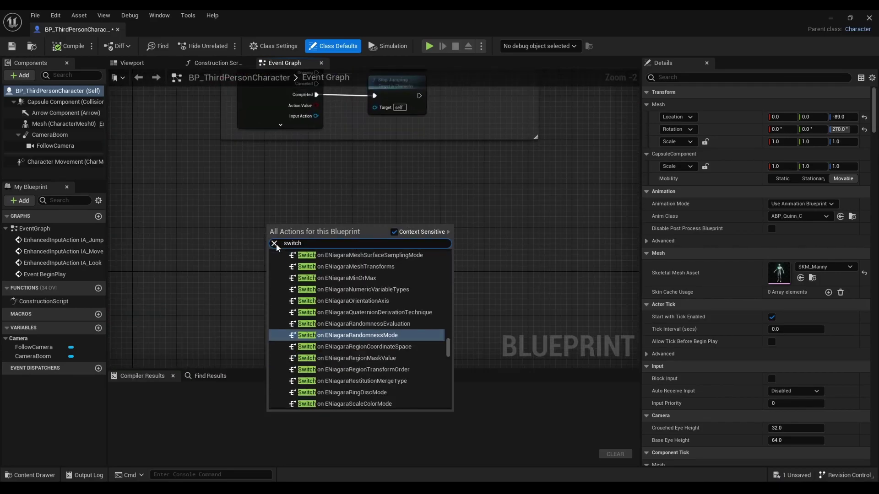
{"action": "type", "text": " char"}
{"action": "key", "text": "Return"}
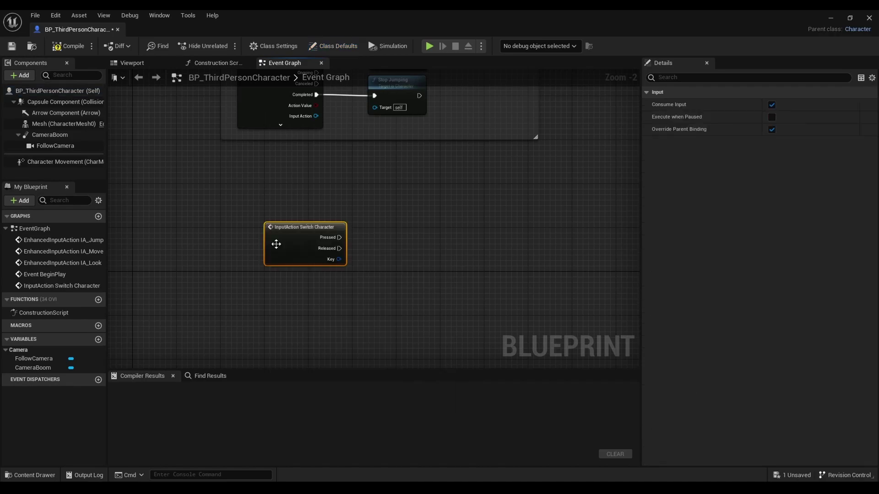
{"action": "scroll", "coordinate": [276, 244], "scroll_direction": "up", "scroll_amount": 2}
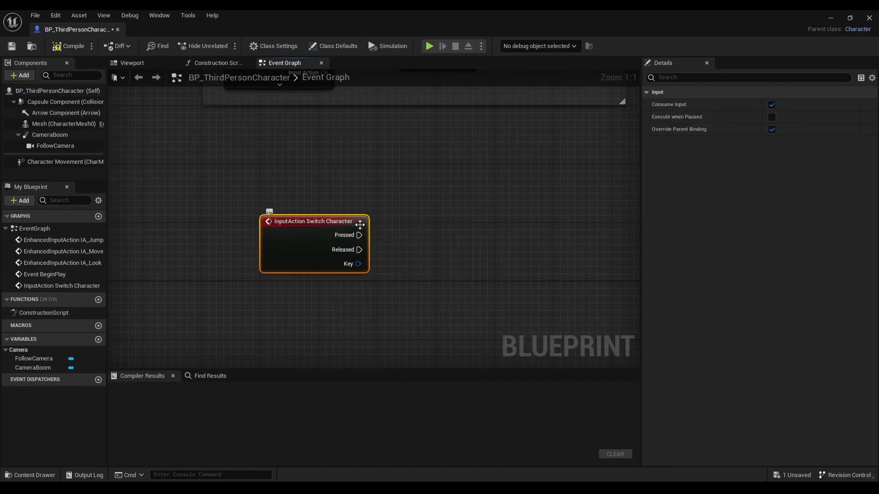
Wire Pressed to a Spawn Emitter at Location node using the P_ky_ThunderBallHit template.
{"action": "left_click_drag", "start_coordinate": [391, 218], "coordinate": [390, 220]}
{"action": "type", "text": "spa"}
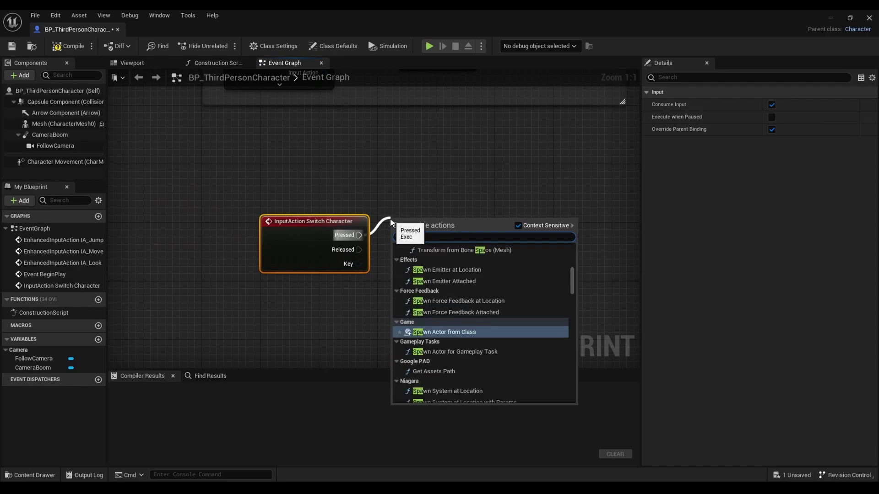
{"action": "type", "text": "wn em"}
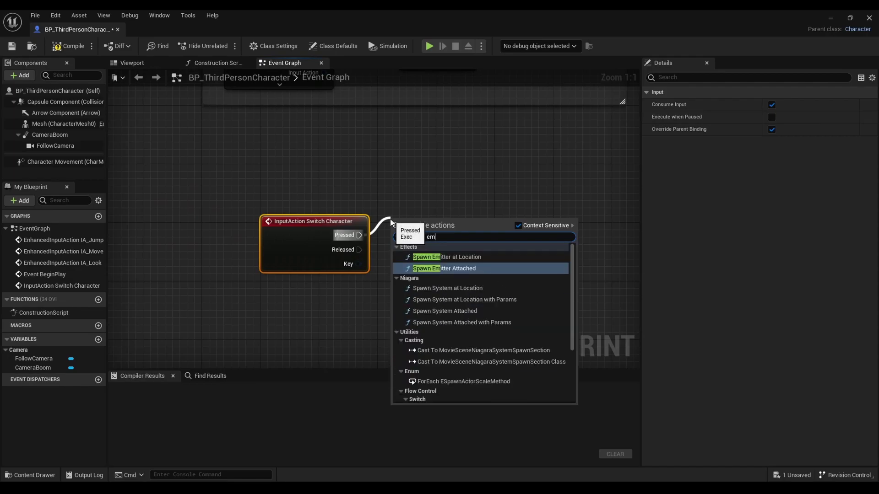
{"action": "left_click", "coordinate": [446, 257]}
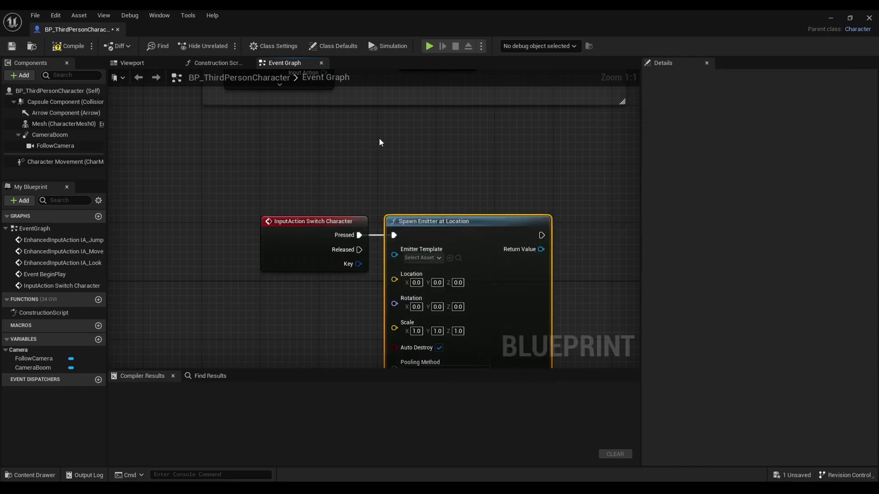
{"action": "right_click_drag", "start_coordinate": [378, 138], "coordinate": [292, 112]}
{"action": "left_click_drag", "start_coordinate": [335, 195], "coordinate": [386, 187]}
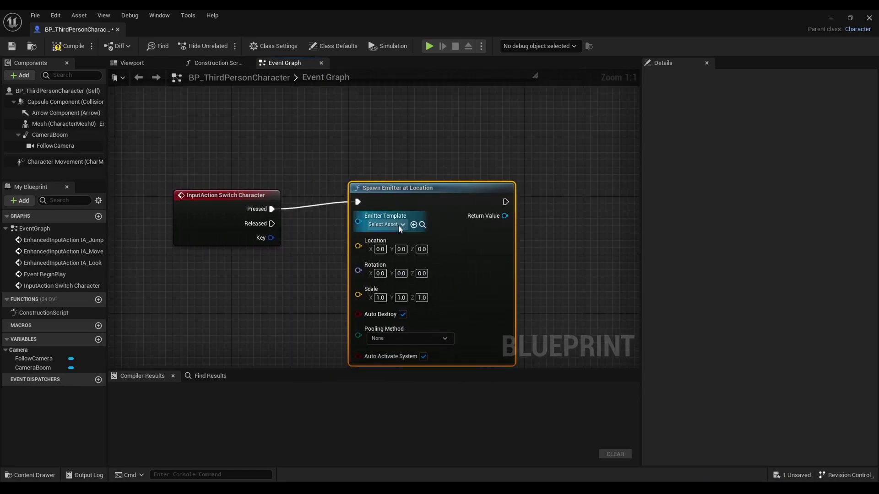
{"action": "left_click", "coordinate": [385, 224]}
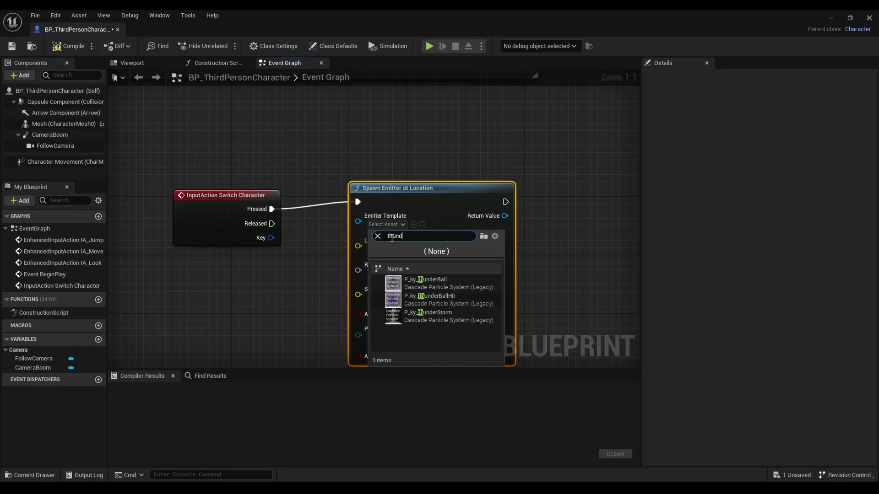
{"action": "left_click", "coordinate": [446, 299]}
{"action": "right_click_drag", "start_coordinate": [414, 272], "coordinate": [454, 207]}
{"action": "left_click_drag", "start_coordinate": [480, 102], "coordinate": [495, 110]}
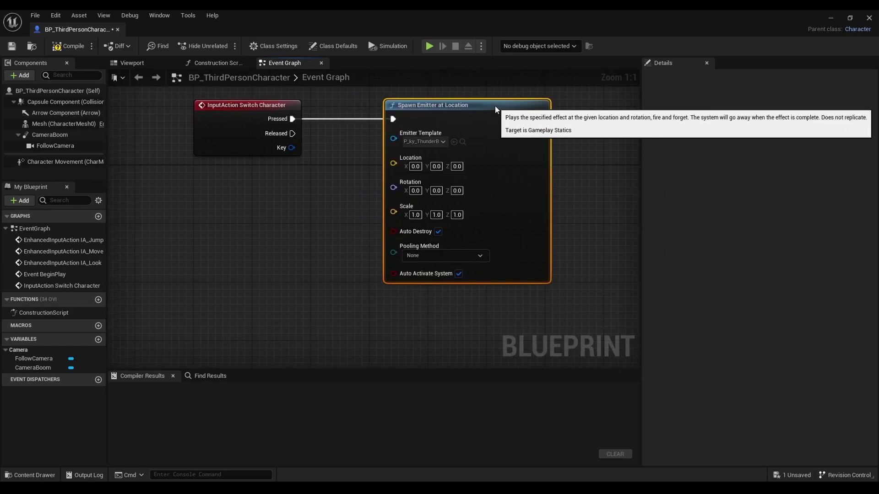
{"action": "left_click_drag", "start_coordinate": [393, 163], "coordinate": [346, 228]}
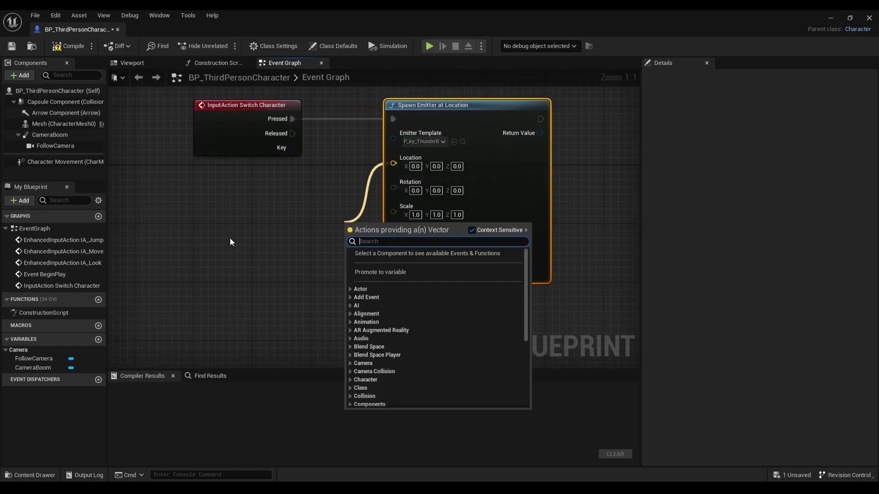
{"action": "type", "text": "get world l"}
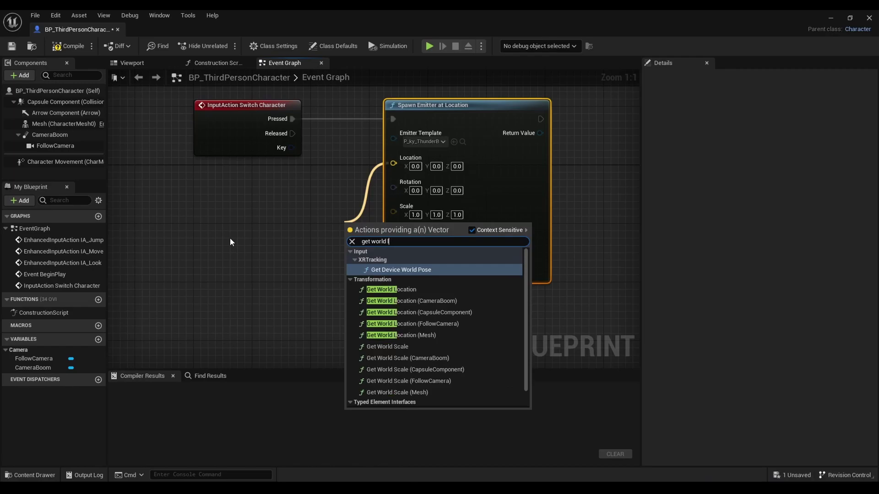
{"action": "type", "text": "oc"}
Feed the emitter's Location from a Get World Location node targeting the Mesh component.
{"action": "key", "text": "Return"}
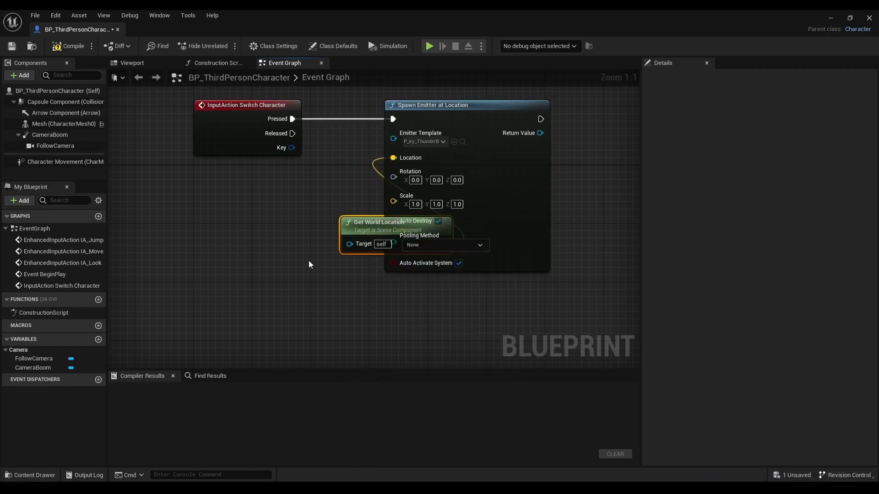
{"action": "left_click_drag", "start_coordinate": [371, 240], "coordinate": [283, 240]}
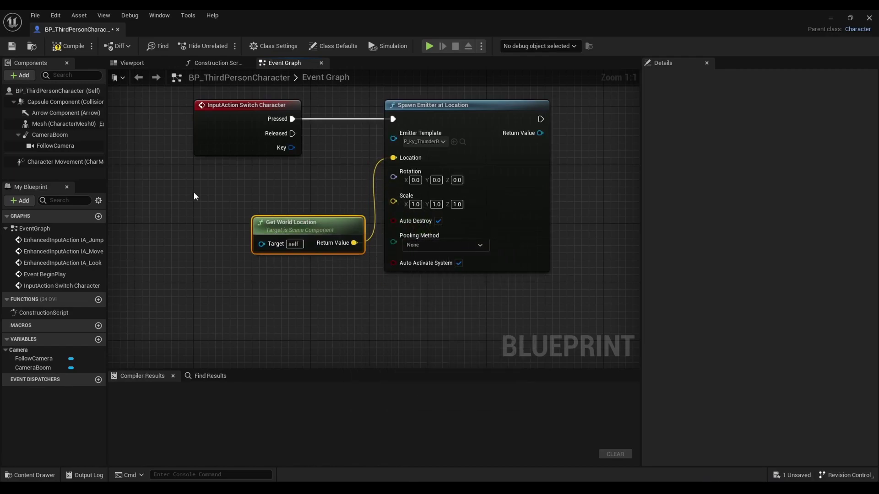
{"action": "left_click_drag", "start_coordinate": [59, 124], "coordinate": [183, 195]}
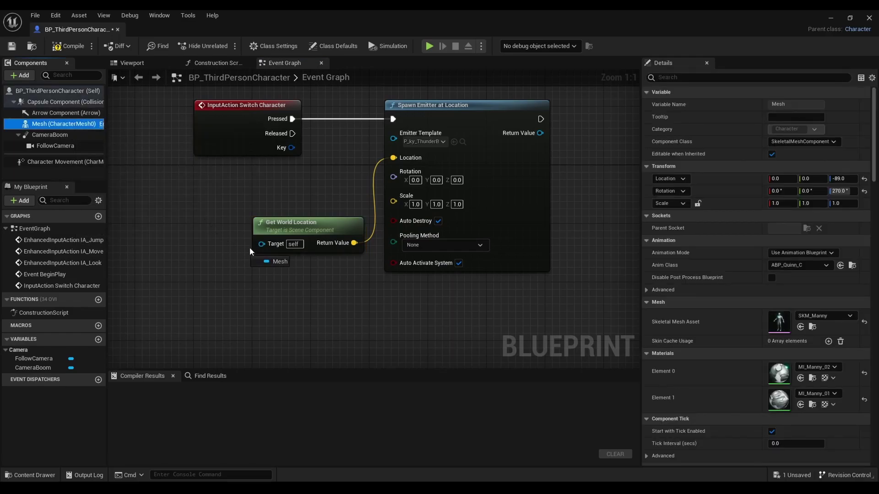
{"action": "left_click_drag", "start_coordinate": [263, 248], "coordinate": [263, 248]}
{"action": "scroll", "coordinate": [291, 267], "scroll_direction": "down", "scroll_amount": 2}
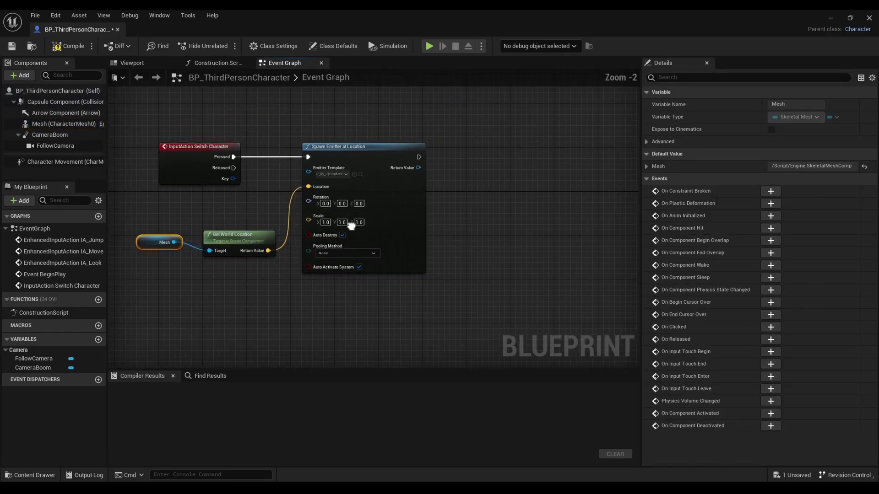
{"action": "mouse_move", "coordinate": [508, 183]}
{"action": "right_mouse_down"}
{"action": "mouse_move", "coordinate": [348, 183]}
{"action": "mouse_move", "coordinate": [314, 227]}
{"action": "right_mouse_up"}
{"action": "left_click_drag", "start_coordinate": [226, 188], "coordinate": [270, 189]}
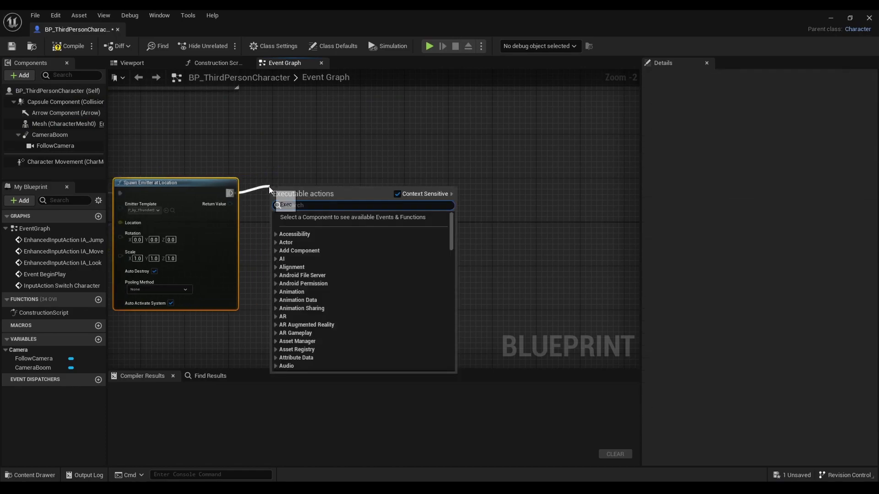
{"action": "type", "text": "multi"}
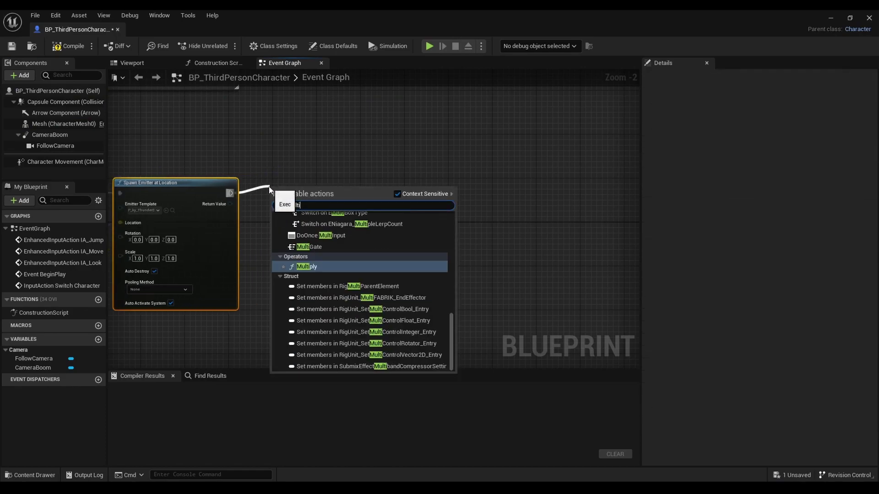
Add a MultiGate with Loop enabled after the Spawn Emitter node.
{"action": "left_click", "coordinate": [309, 246]}
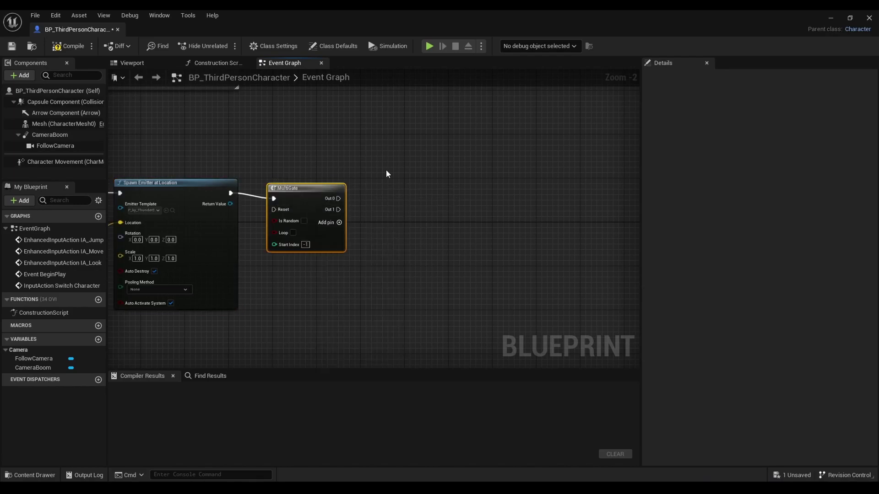
{"action": "left_click_drag", "start_coordinate": [329, 223], "coordinate": [356, 218]}
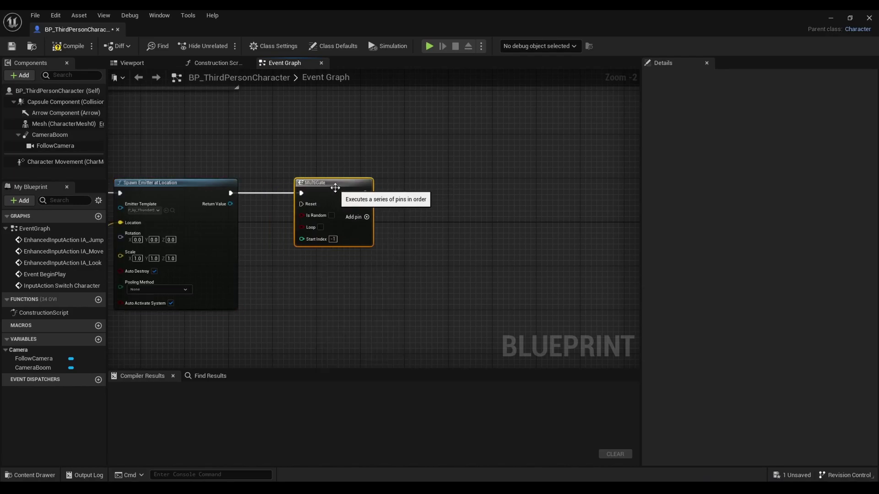
{"action": "right_click_drag", "start_coordinate": [403, 216], "coordinate": [295, 193]}
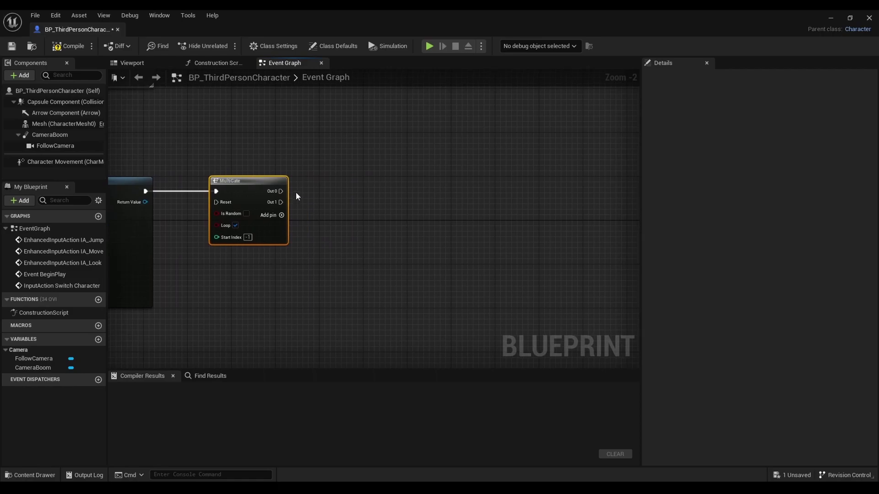
From MultiGate Out 0, add Set Skinned Asset and Update on Mesh with SKM_Manny_Simple.
{"action": "left_click_drag", "start_coordinate": [280, 191], "coordinate": [341, 176]}
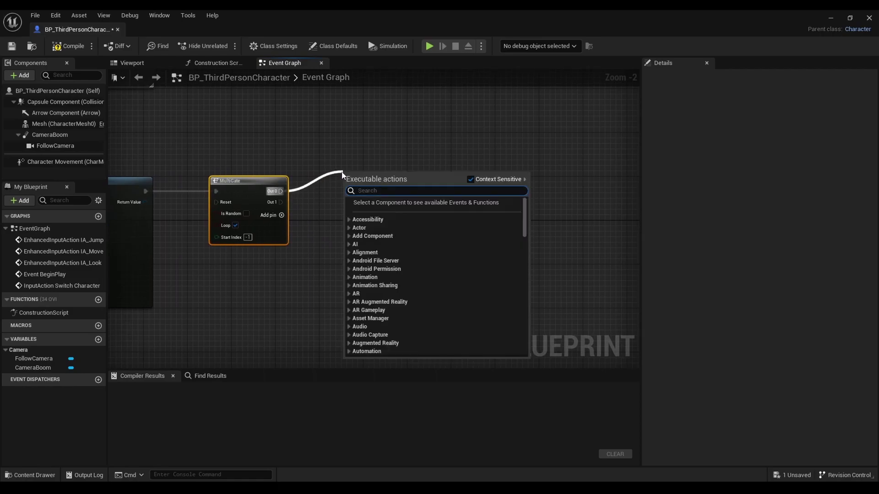
{"action": "type", "text": "skinned"}
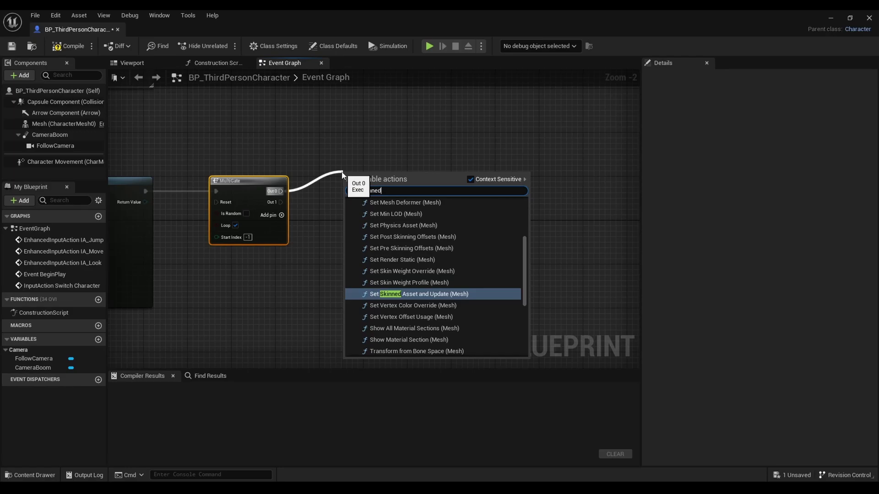
{"action": "key", "text": "Return"}
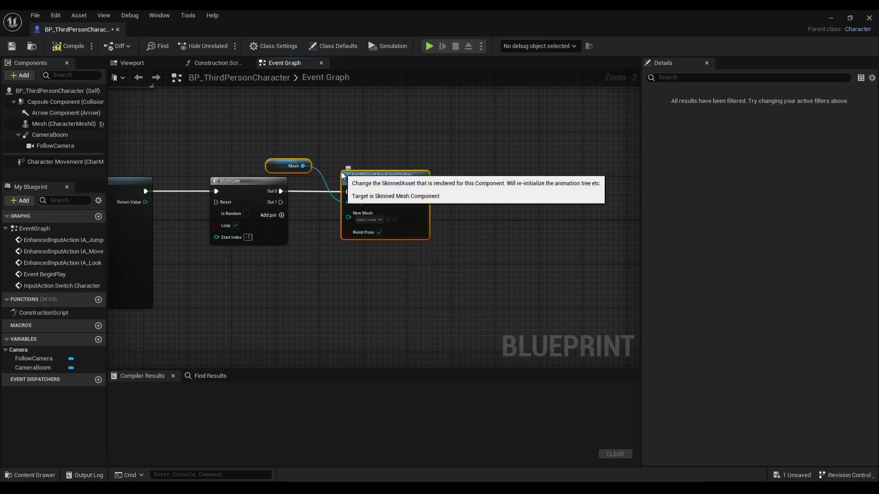
{"action": "right_click_drag", "start_coordinate": [342, 255], "coordinate": [345, 220]}
{"action": "scroll", "coordinate": [346, 220], "scroll_direction": "up", "scroll_amount": 2}
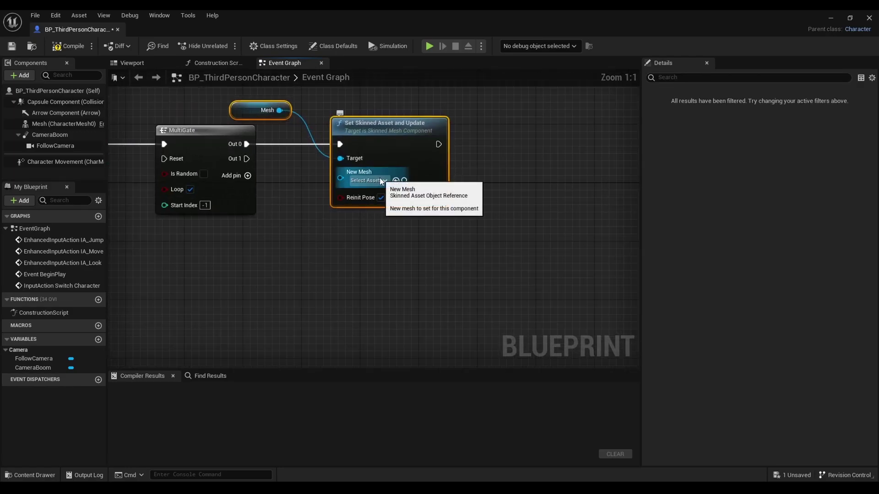
{"action": "left_click", "coordinate": [381, 181]}
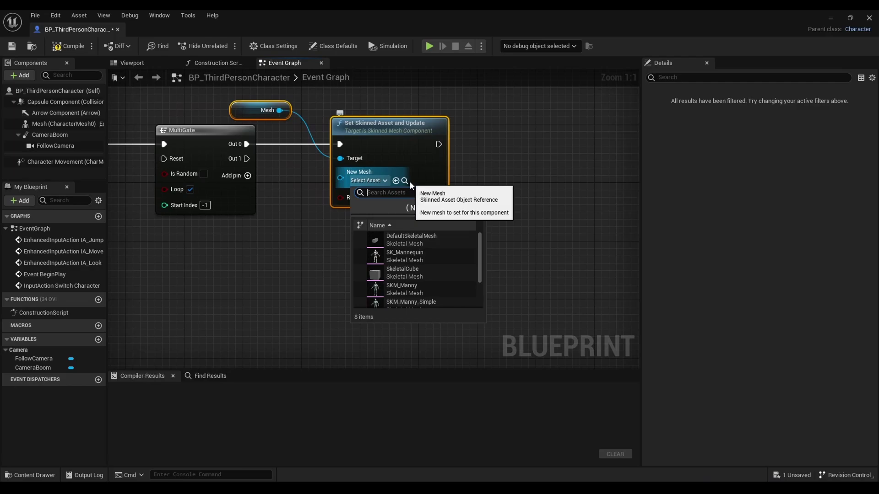
{"action": "type", "text": "manm="}
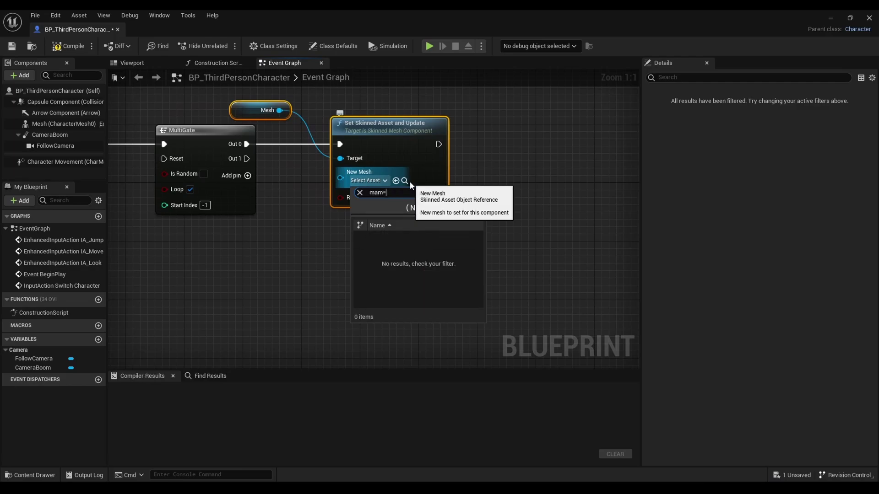
{"action": "type", "text": "nn"}
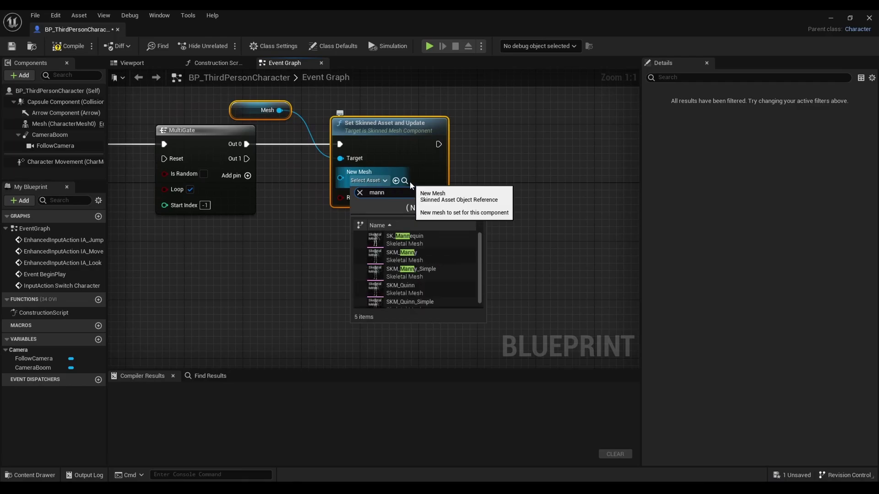
{"action": "left_click", "coordinate": [395, 272]}
{"action": "right_click_drag", "start_coordinate": [395, 276], "coordinate": [333, 297]}
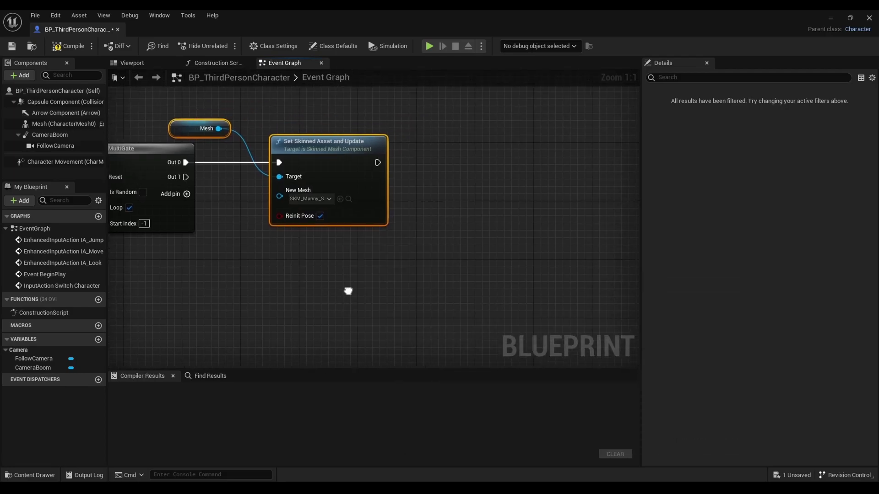
Follow the mesh swap with Set Anim Instance Class on Mesh using ABP_Manny.
{"action": "left_click_drag", "start_coordinate": [363, 168], "coordinate": [384, 153]}
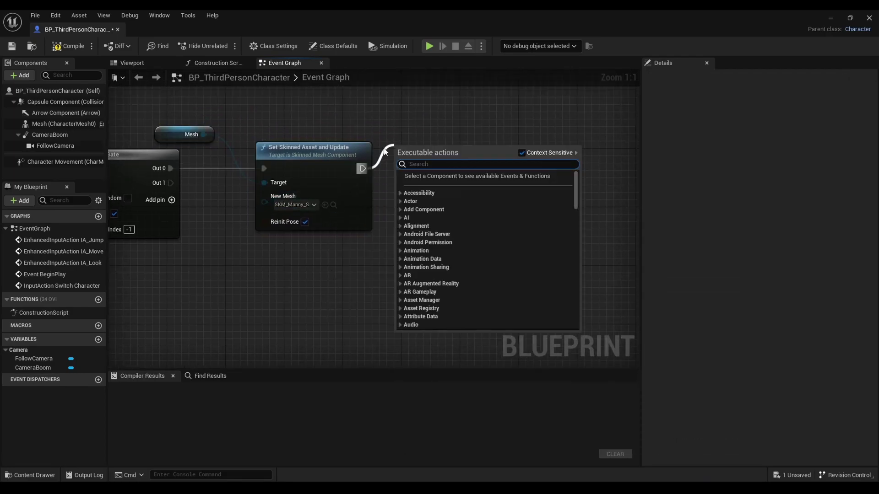
{"action": "type", "text": "ske"}
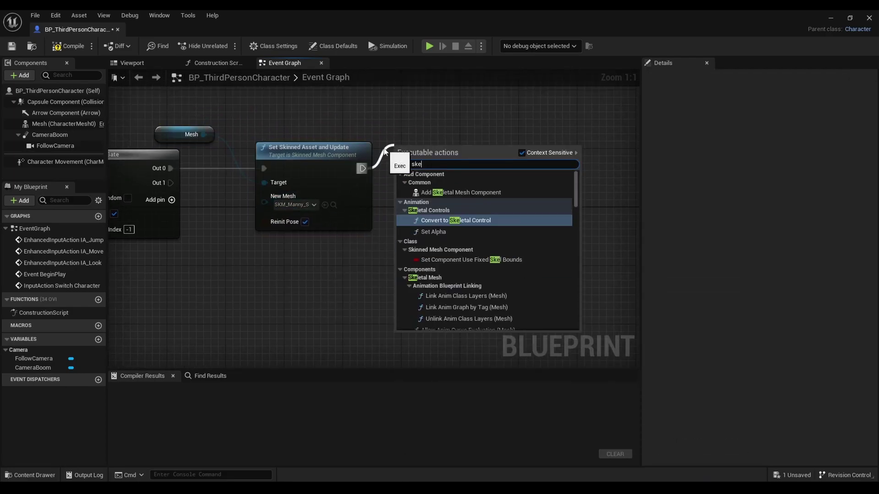
{"action": "type", "text": "letal"}
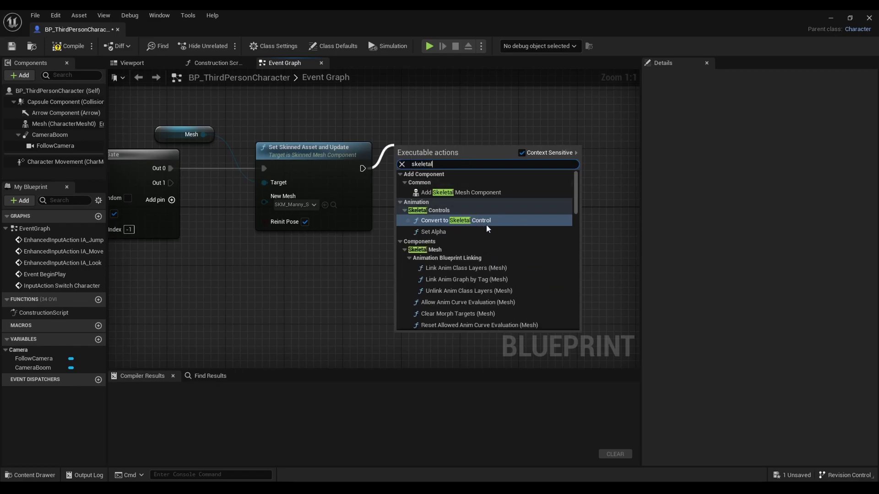
{"action": "scroll", "coordinate": [486, 225], "scroll_direction": "down", "scroll_amount": 2}
{"action": "scroll", "coordinate": [486, 225], "scroll_direction": "down", "scroll_amount": 2}
{"action": "scroll", "coordinate": [486, 227], "scroll_direction": "down", "scroll_amount": 1}
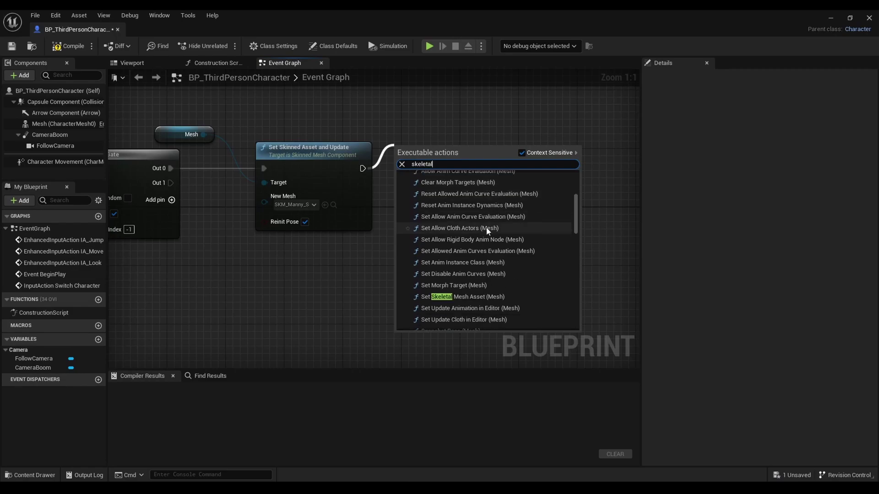
{"action": "scroll", "coordinate": [485, 233], "scroll_direction": "down", "scroll_amount": 1}
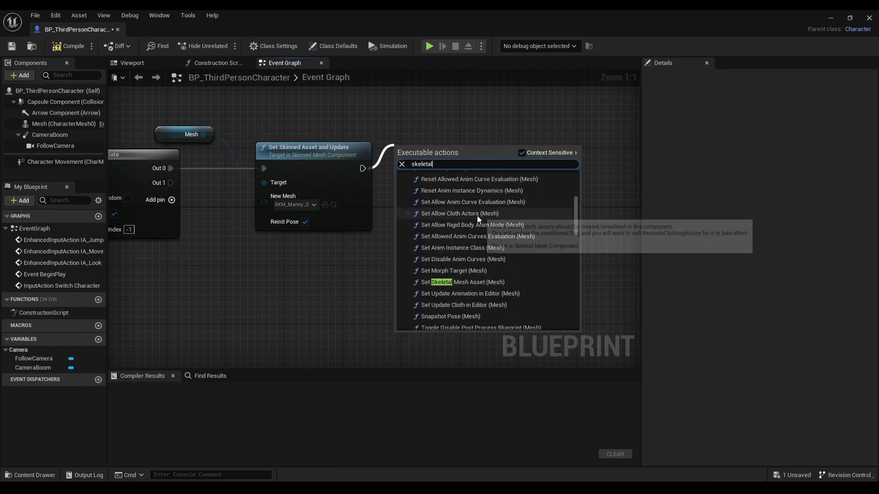
{"action": "left_click", "coordinate": [485, 248]}
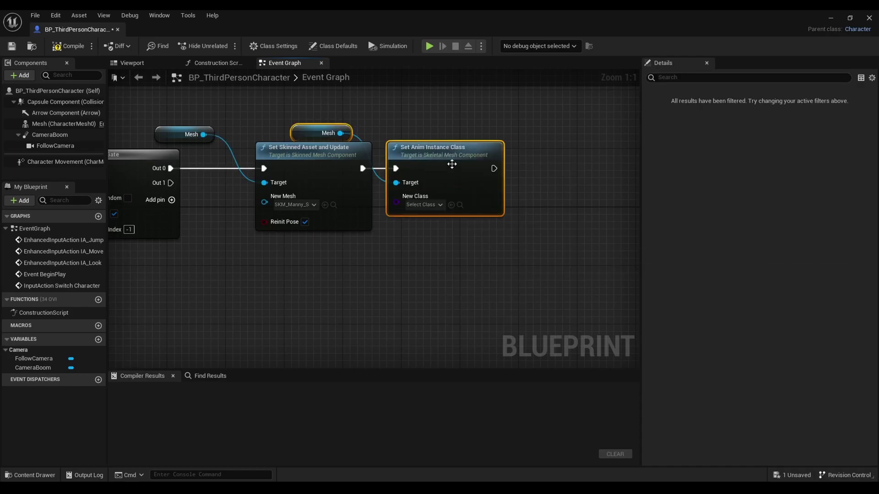
{"action": "left_click_drag", "start_coordinate": [452, 164], "coordinate": [487, 134]}
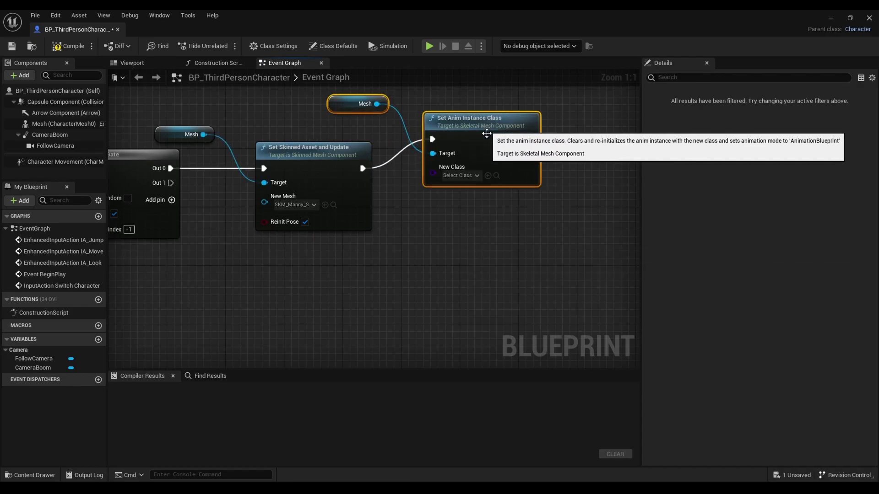
{"action": "left_click", "coordinate": [476, 177]}
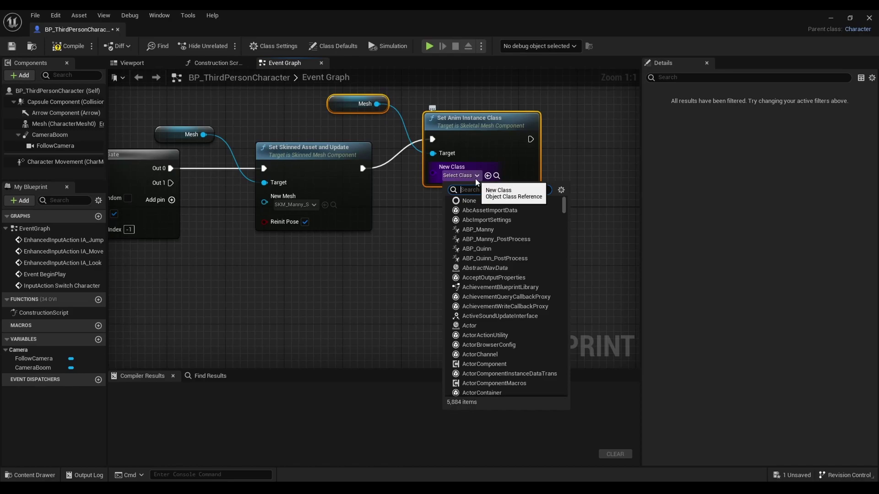
{"action": "type", "text": "manny"}
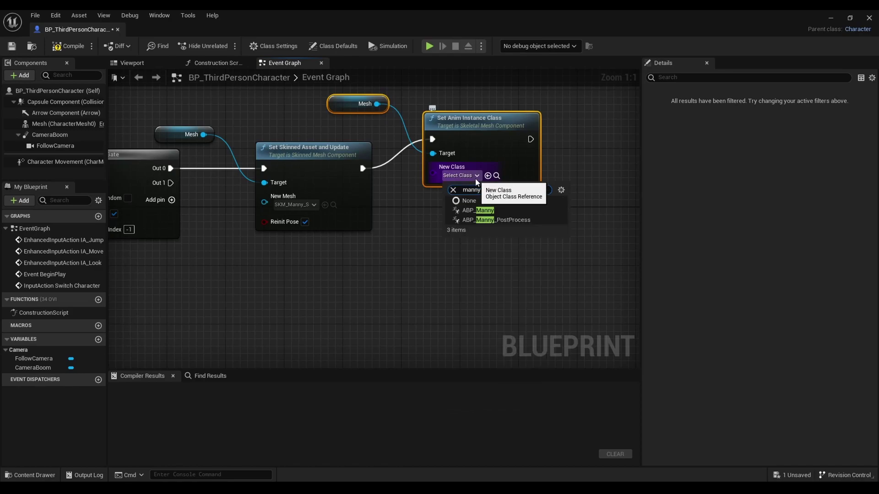
{"action": "left_click", "coordinate": [491, 215]}
Arrange the nodes and marquee-select both Mesh getters and both setter nodes.
{"action": "right_click_drag", "start_coordinate": [525, 236], "coordinate": [582, 234]}
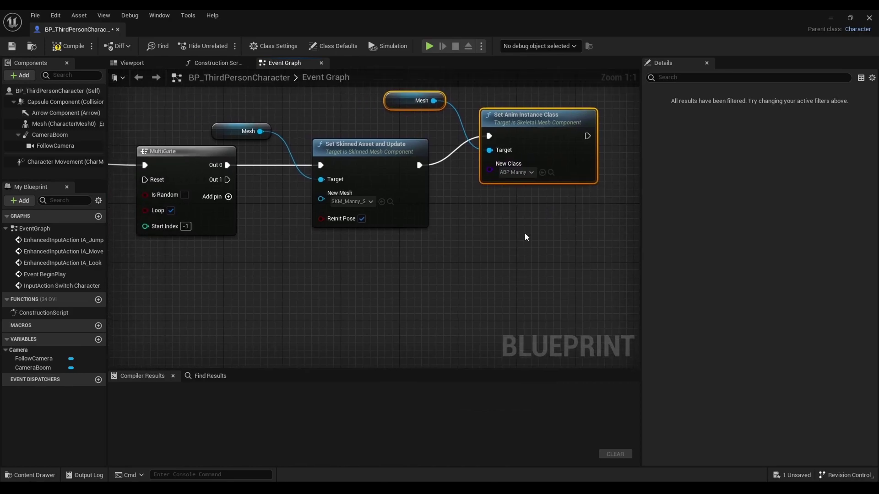
{"action": "left_click_drag", "start_coordinate": [548, 126], "coordinate": [564, 141]}
{"action": "right_click_drag", "start_coordinate": [514, 230], "coordinate": [539, 205]}
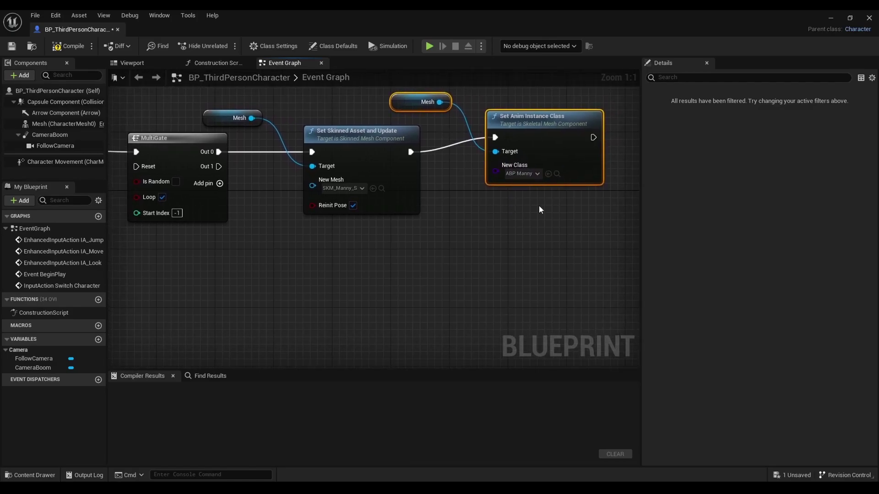
{"action": "left_click", "coordinate": [557, 206]}
{"action": "left_click_drag", "start_coordinate": [558, 205], "coordinate": [255, 123]}
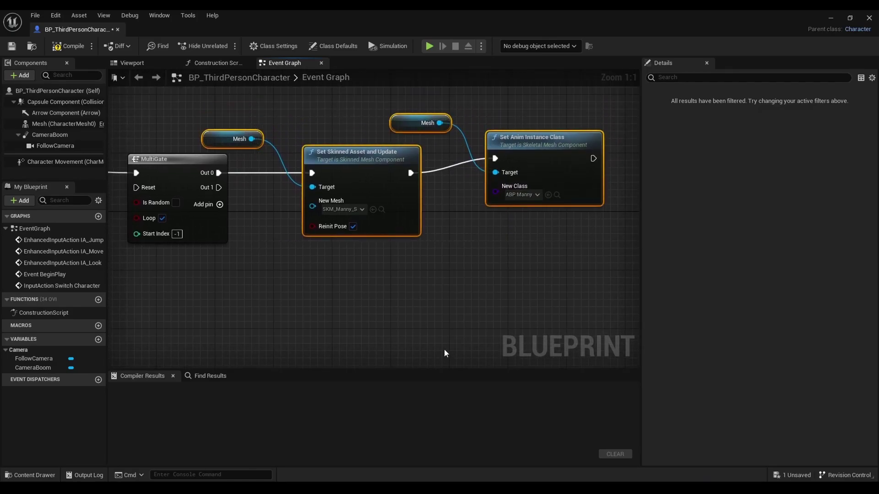
{"action": "right_click_drag", "start_coordinate": [428, 261], "coordinate": [403, 181]}
Duplicate the four nodes below and set the copy to SKM_Quinn_Simple with ABP_Quinn.
{"action": "right_click", "coordinate": [383, 147]}
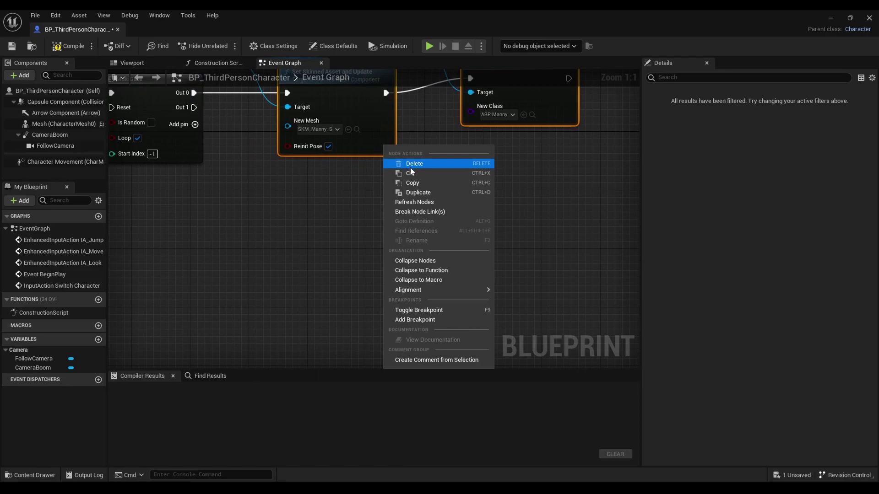
{"action": "left_click", "coordinate": [428, 193]}
{"action": "mouse_move", "coordinate": [439, 180]}
{"action": "left_mouse_down"}
{"action": "mouse_move", "coordinate": [388, 234]}
{"action": "mouse_move", "coordinate": [388, 226]}
{"action": "left_mouse_up"}
{"action": "left_click", "coordinate": [352, 268]}
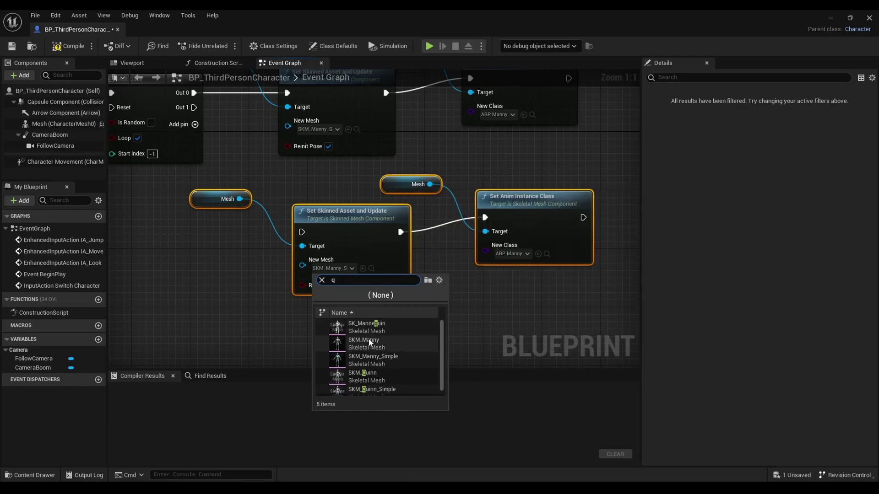
{"action": "type", "text": "qui"}
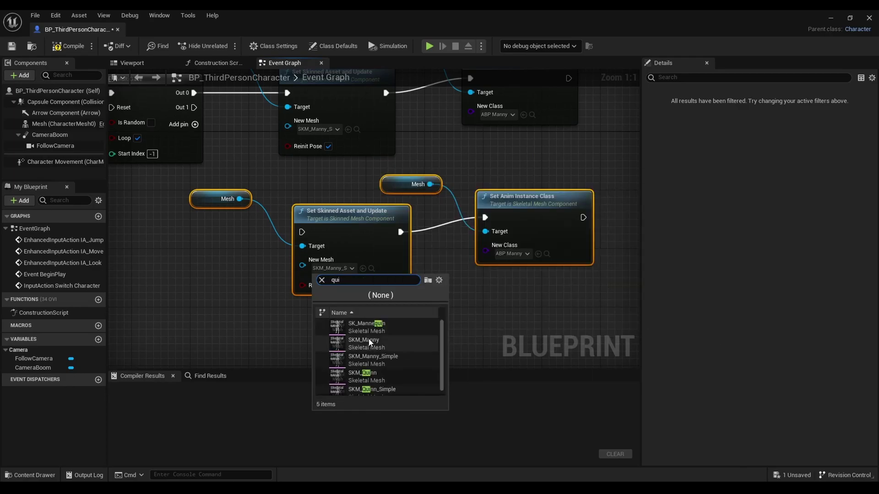
{"action": "type", "text": "nn"}
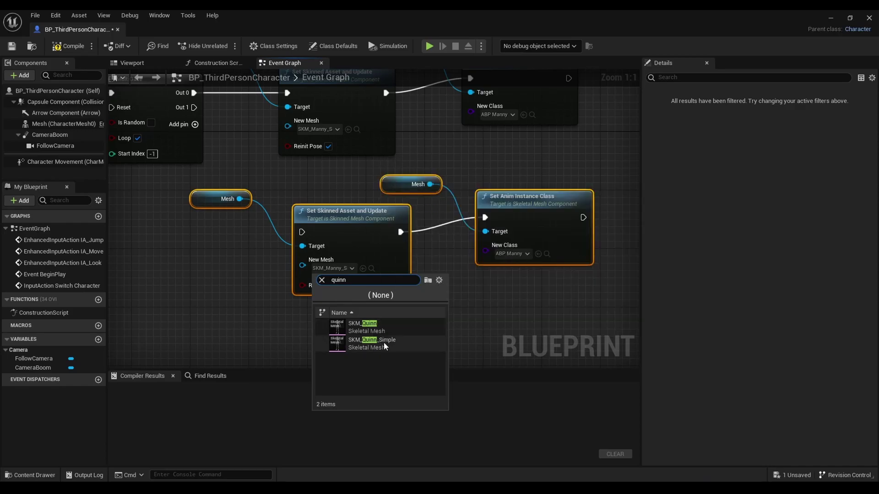
{"action": "left_click", "coordinate": [372, 342]}
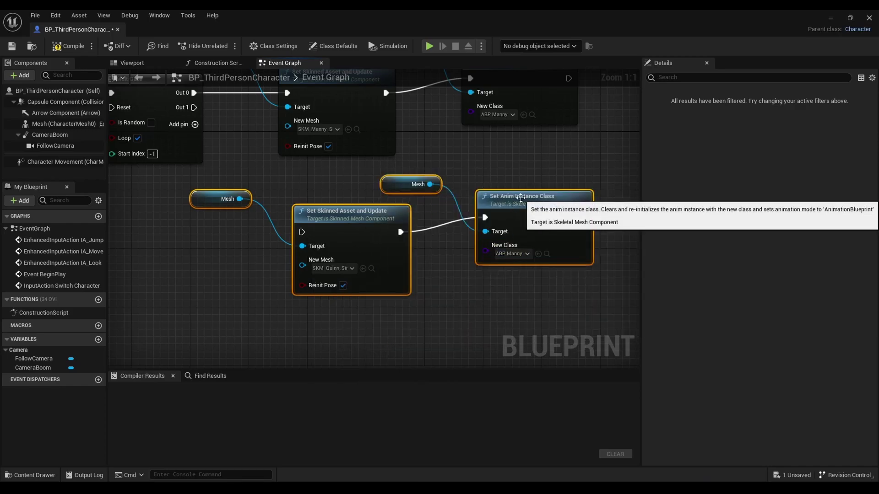
{"action": "left_click", "coordinate": [520, 198]}
{"action": "left_click_drag", "start_coordinate": [521, 198], "coordinate": [528, 213]}
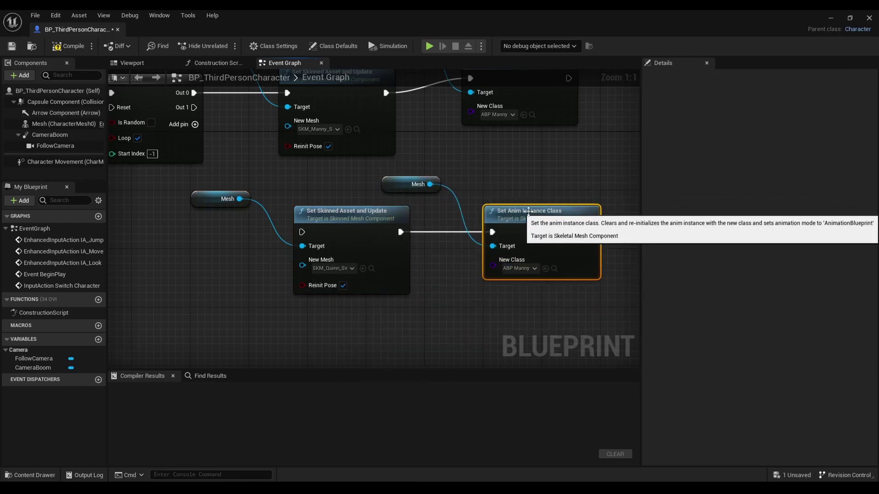
{"action": "left_click", "coordinate": [513, 270]}
{"action": "type", "text": "qu"}
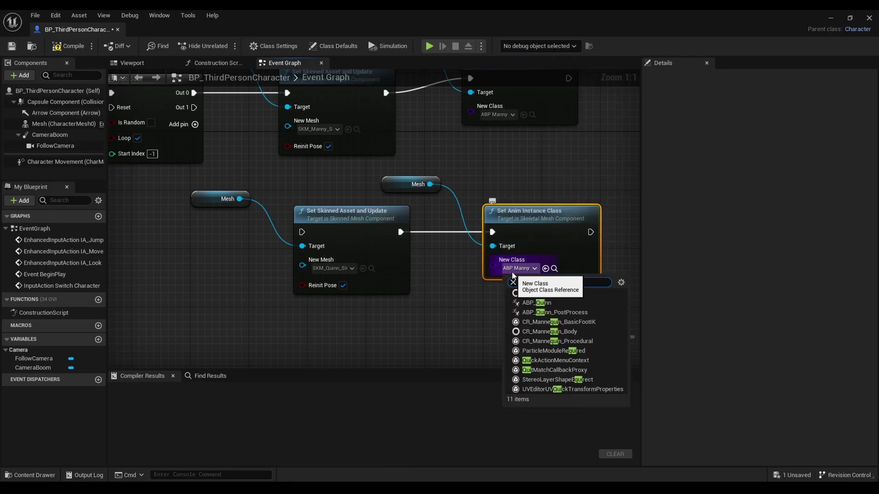
{"action": "type", "text": "nn"}
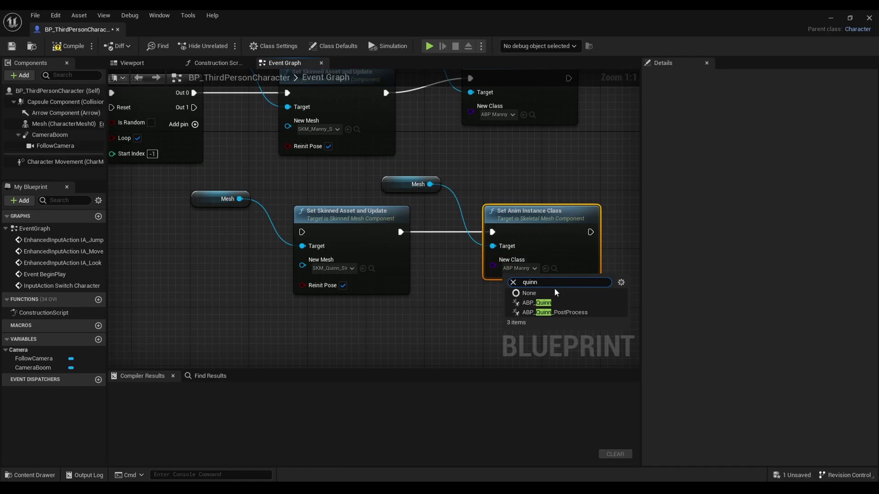
{"action": "left_click", "coordinate": [543, 305]}
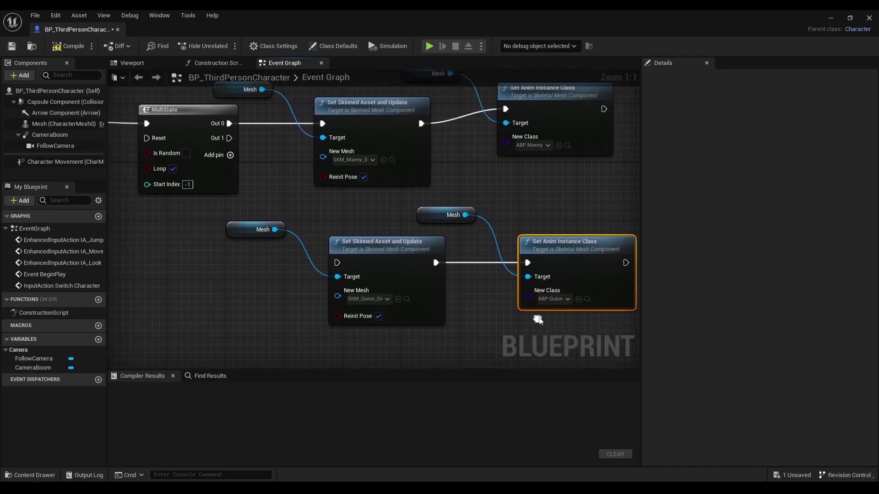
Connect MultiGate Out 1 to the Quinn mesh setter and compile the Blueprint.
{"action": "right_click_drag", "start_coordinate": [189, 132], "coordinate": [227, 162]}
{"action": "left_click_drag", "start_coordinate": [230, 138], "coordinate": [328, 262]}
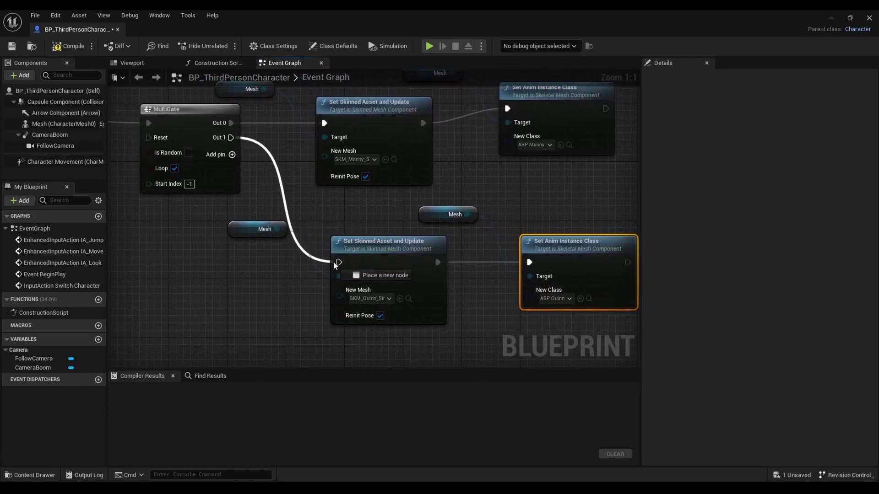
{"action": "left_click", "coordinate": [259, 233]}
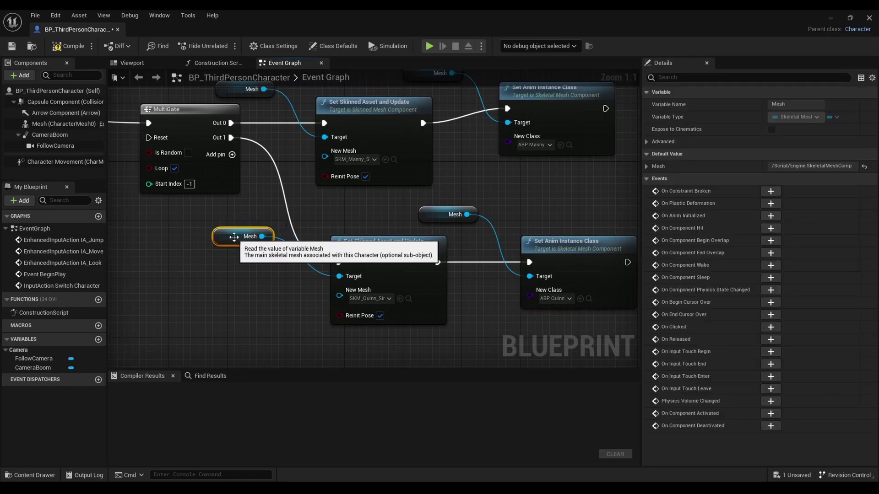
{"action": "scroll", "coordinate": [259, 232], "scroll_direction": "down", "scroll_amount": 3}
{"action": "mouse_move", "coordinate": [315, 181]}
{"action": "right_mouse_down"}
{"action": "mouse_move", "coordinate": [372, 210]}
{"action": "mouse_move", "coordinate": [405, 210]}
{"action": "right_mouse_up"}
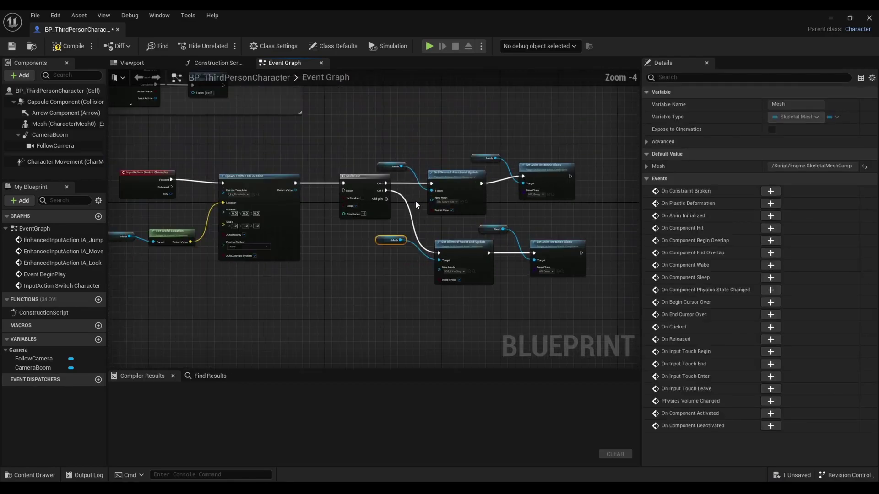
{"action": "scroll", "coordinate": [405, 210], "scroll_direction": "down", "scroll_amount": 1}
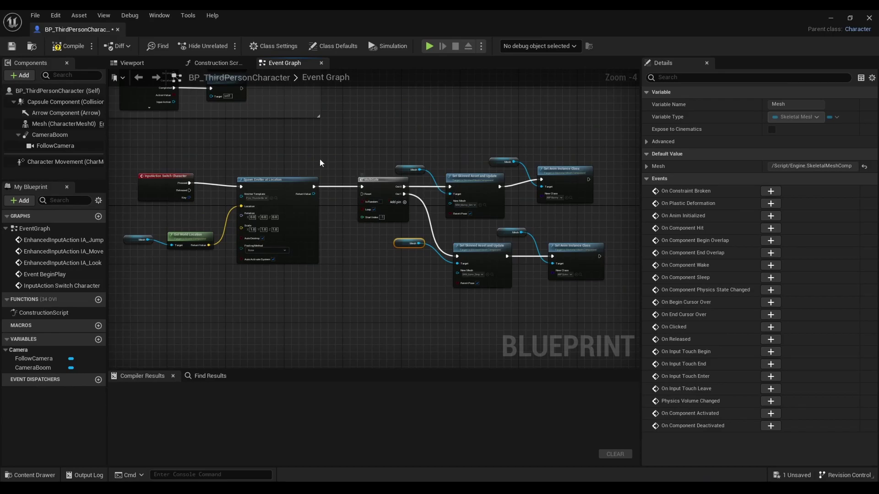
{"action": "left_click", "coordinate": [66, 46]}
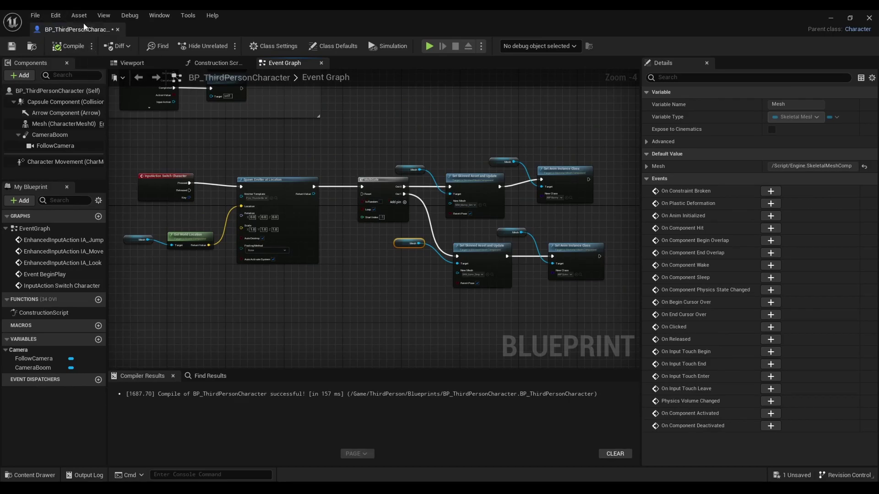
Return to the level, enlarge the Content Browser and search all content for 'manny'.
{"action": "left_click", "coordinate": [118, 30]}
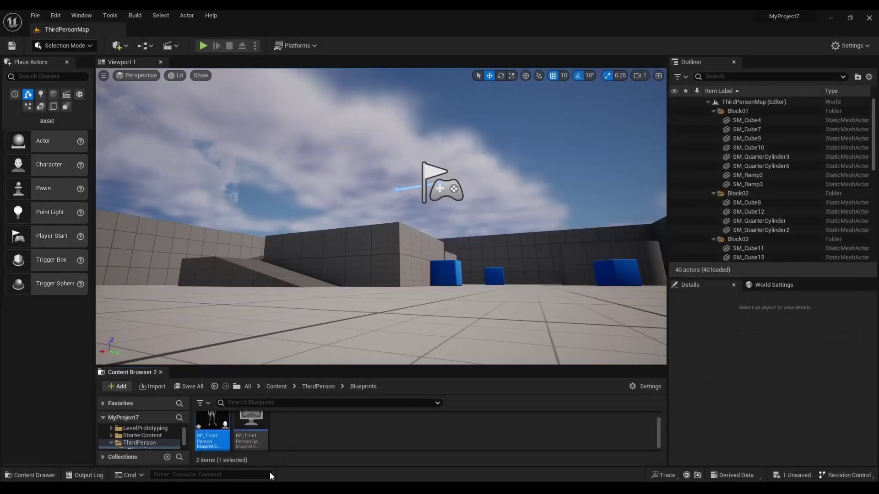
{"action": "left_click_drag", "start_coordinate": [369, 367], "coordinate": [374, 275]}
{"action": "type", "text": "mann"}
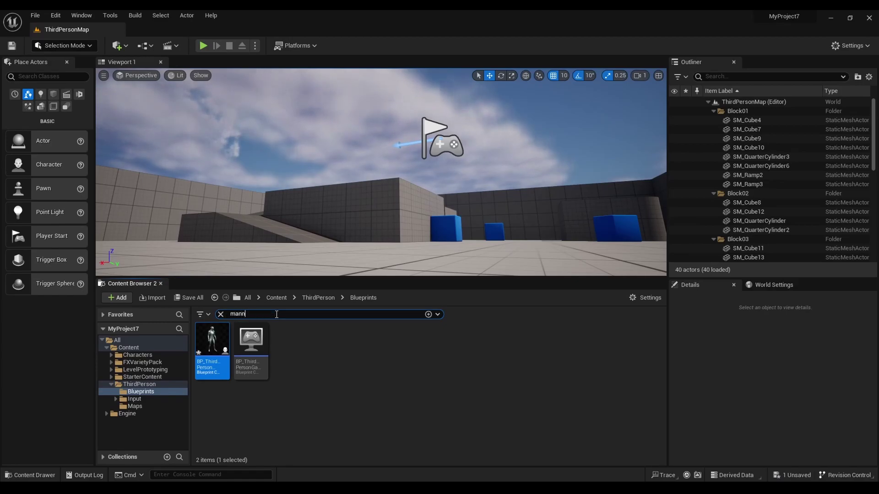
{"action": "type", "text": "y"}
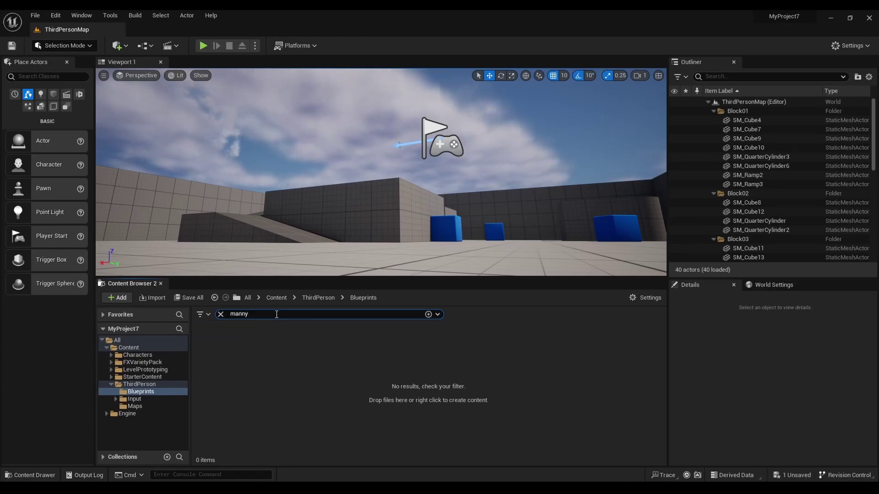
{"action": "left_click", "coordinate": [273, 300]}
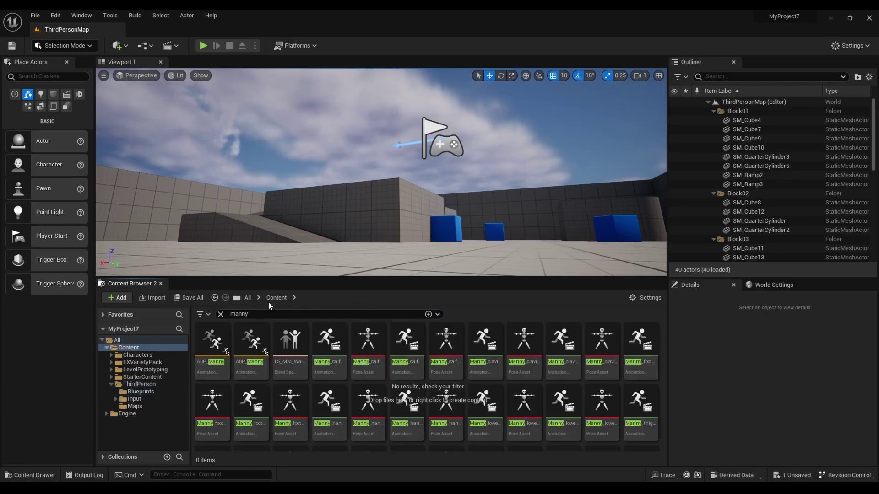
{"action": "scroll", "coordinate": [549, 364], "scroll_direction": "down", "scroll_amount": 2}
{"action": "scroll", "coordinate": [563, 382], "scroll_direction": "down", "scroll_amount": 2}
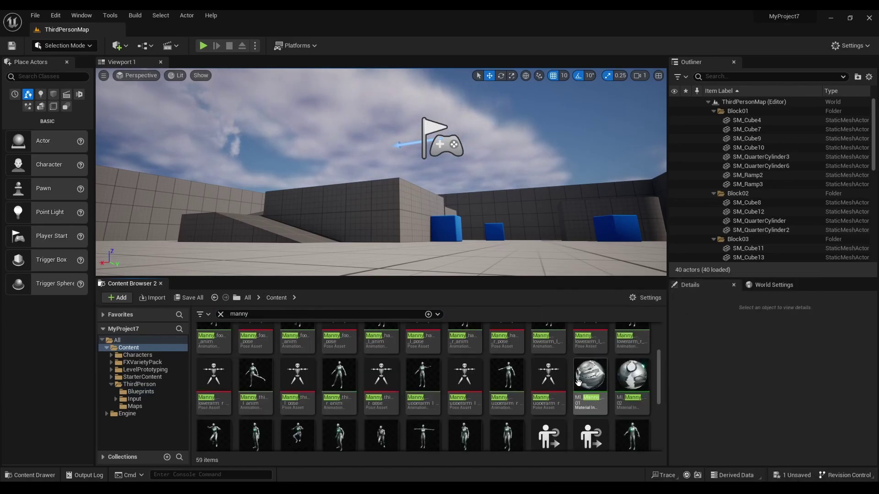
{"action": "scroll", "coordinate": [577, 395], "scroll_direction": "down", "scroll_amount": 2}
{"action": "scroll", "coordinate": [588, 410], "scroll_direction": "down", "scroll_amount": 2}
{"action": "scroll", "coordinate": [388, 419], "scroll_direction": "up", "scroll_amount": 1}
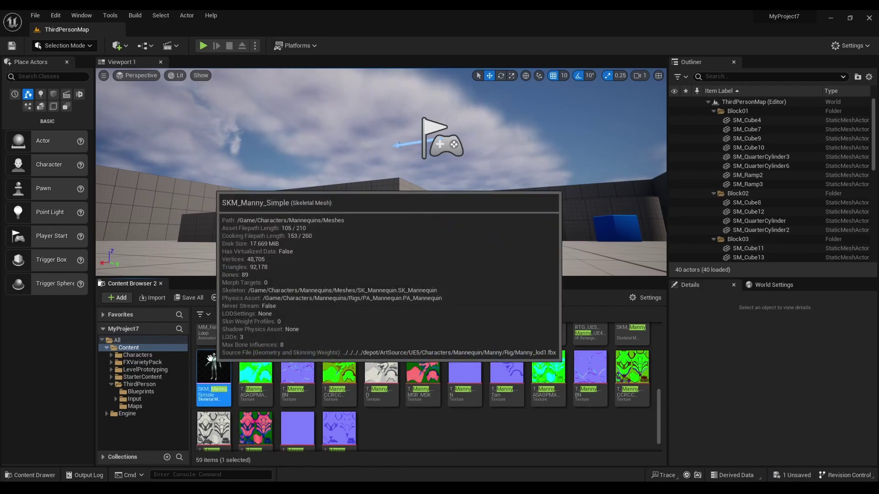
In SKM_Manny_Simple's MI_Manny_01, set the base texture to T_Rock_Smooth_Granite_D.
{"action": "double_click", "coordinate": [211, 359]}
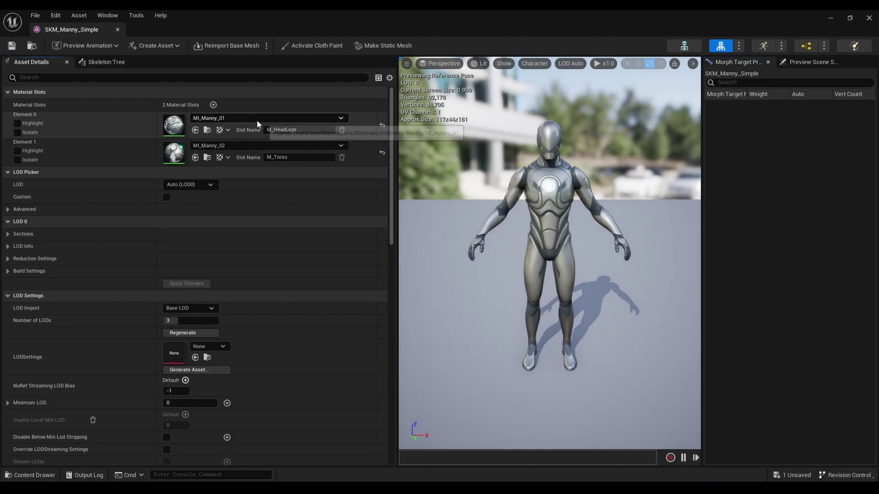
{"action": "double_click", "coordinate": [175, 135]}
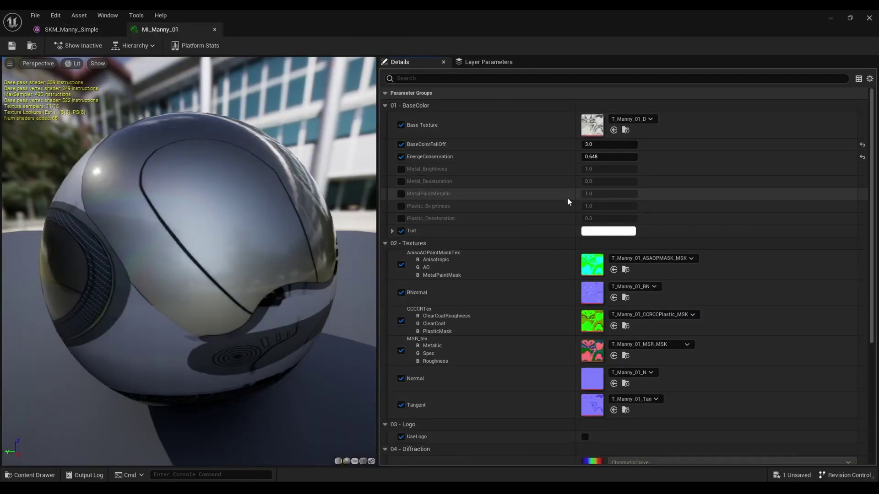
{"action": "left_click", "coordinate": [621, 119]}
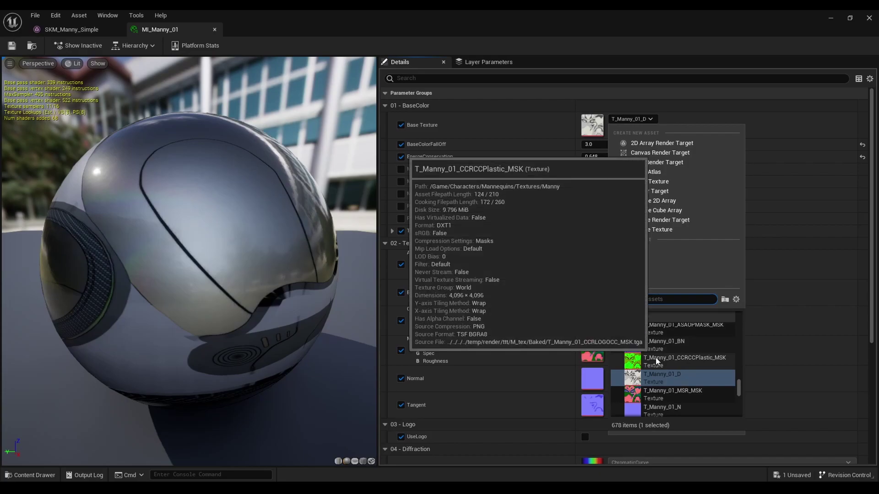
{"action": "type", "text": "rock"}
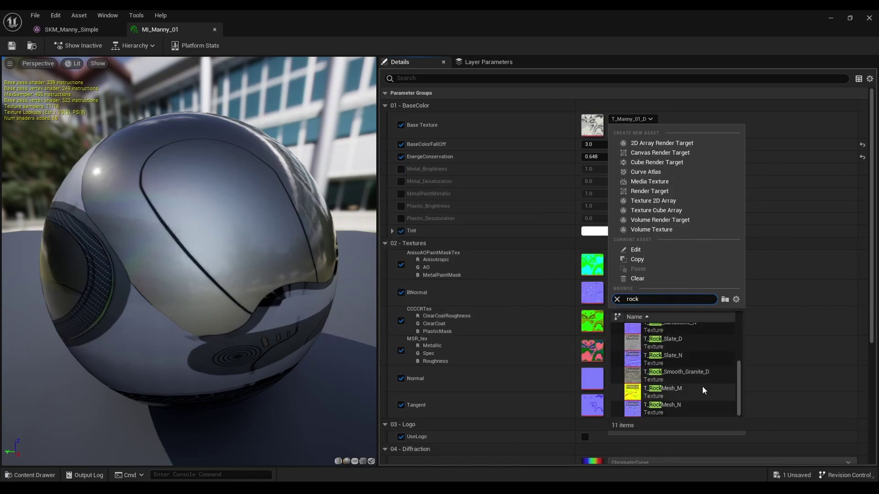
{"action": "left_click", "coordinate": [690, 377]}
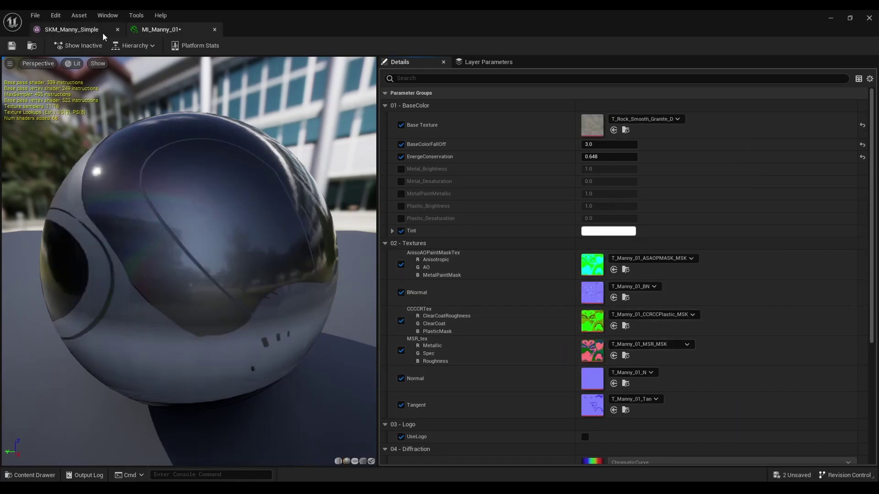
Assign M_Rock_Sandstone to both Element 0 and Element 1 of SKM_Manny_Simple.
{"action": "left_click", "coordinate": [88, 33]}
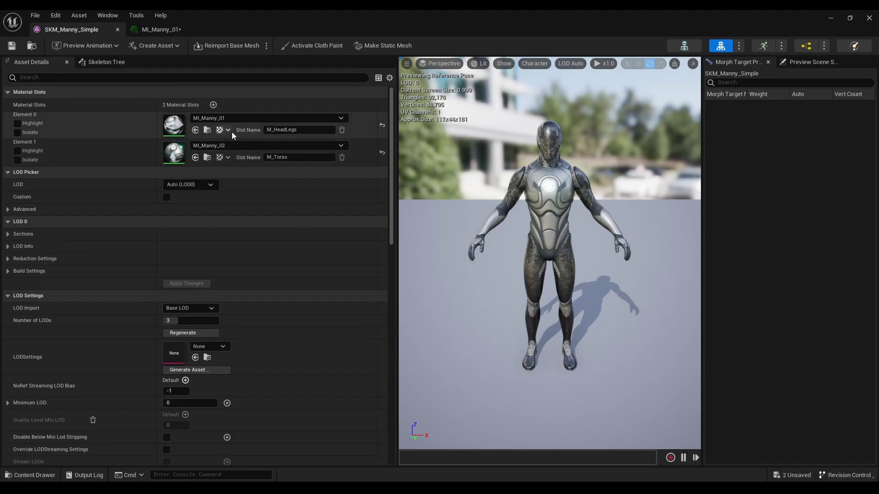
{"action": "left_click", "coordinate": [254, 120]}
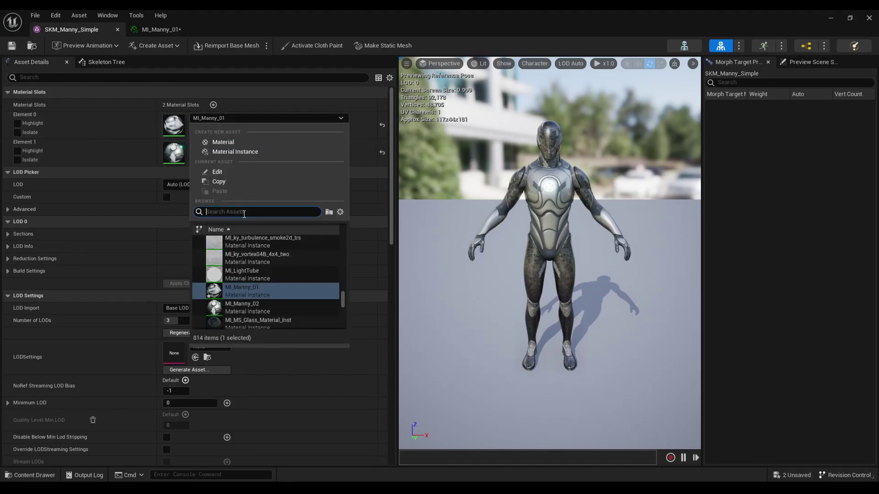
{"action": "type", "text": "roc"}
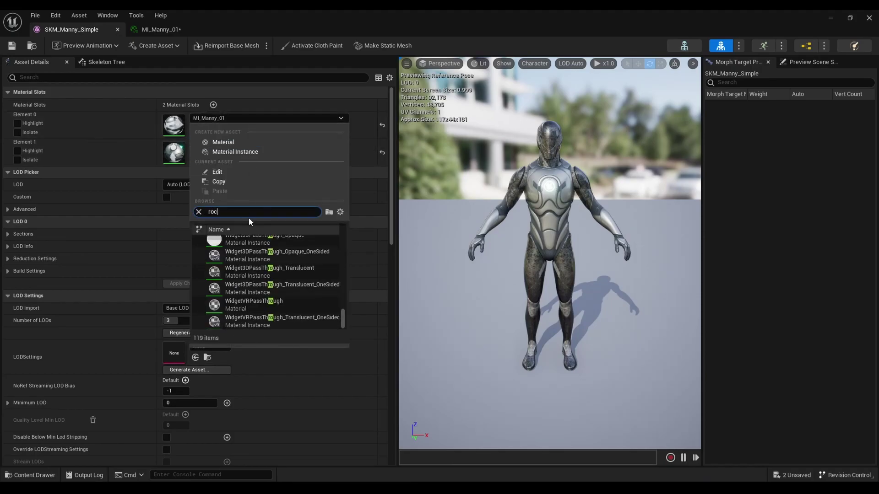
{"action": "type", "text": "k"}
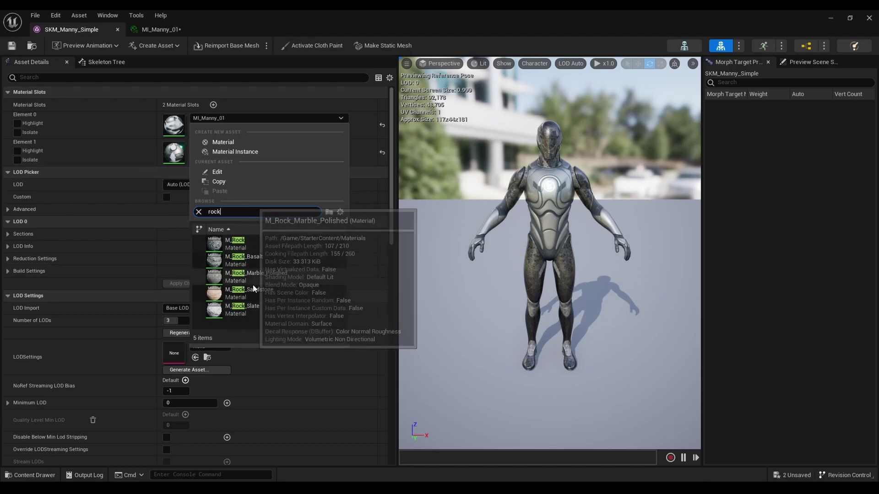
{"action": "left_click", "coordinate": [262, 293]}
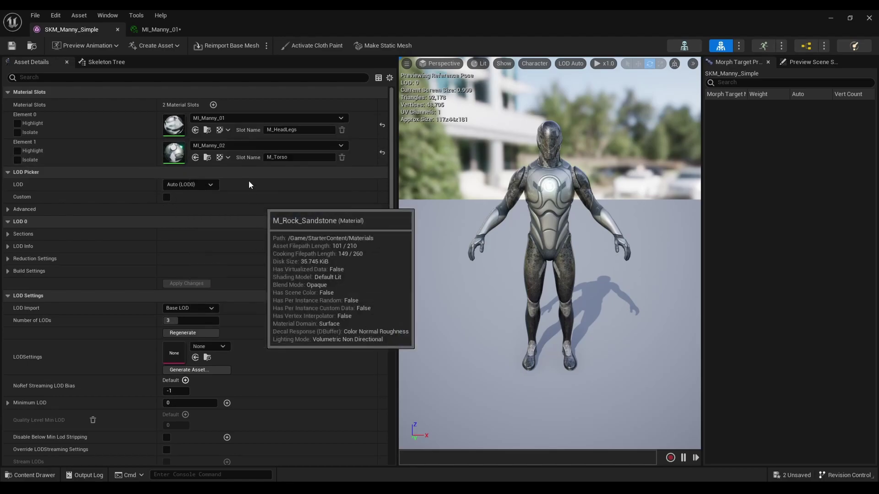
{"action": "left_click", "coordinate": [247, 145]}
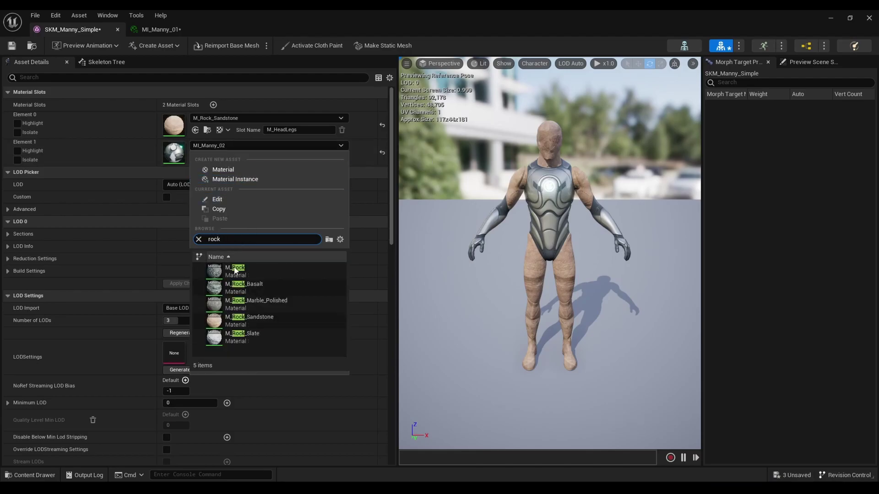
{"action": "left_click", "coordinate": [244, 319]}
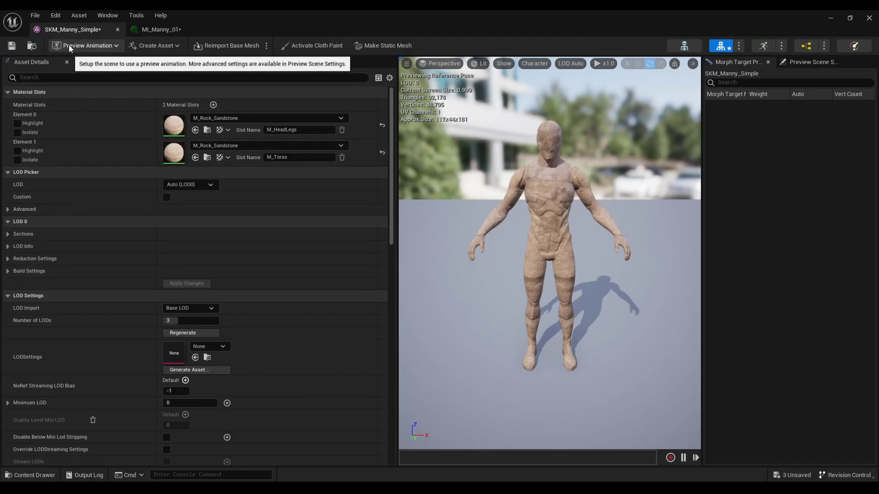
Close the skeletal mesh and material instance editors and clear the 'manny' Content Browser search.
{"action": "left_click", "coordinate": [117, 30]}
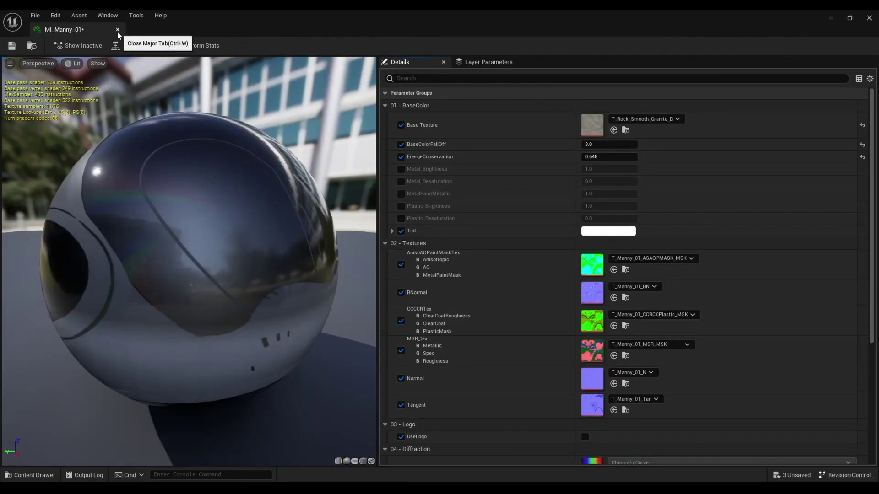
{"action": "left_click", "coordinate": [117, 31]}
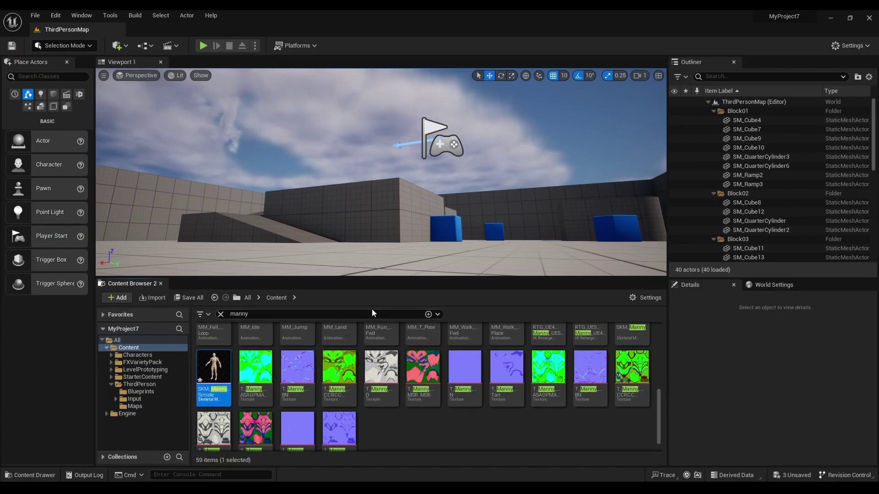
{"action": "left_click", "coordinate": [221, 315]}
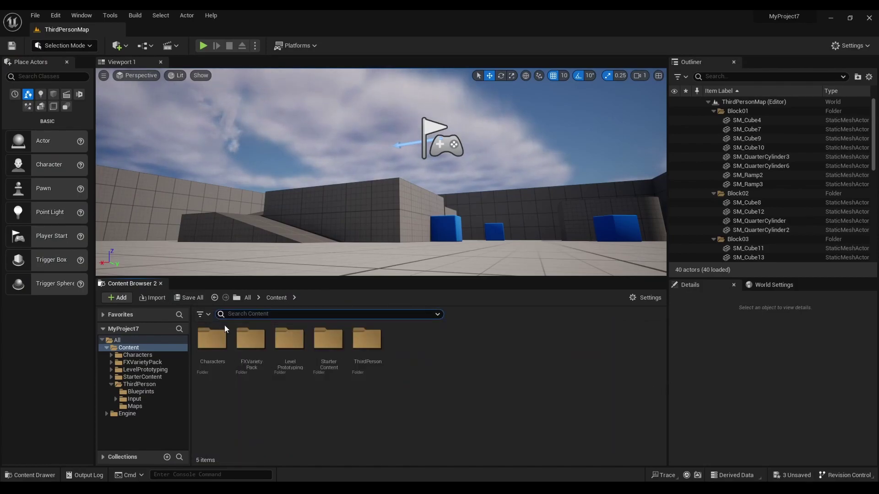
{"action": "left_click", "coordinate": [277, 297]}
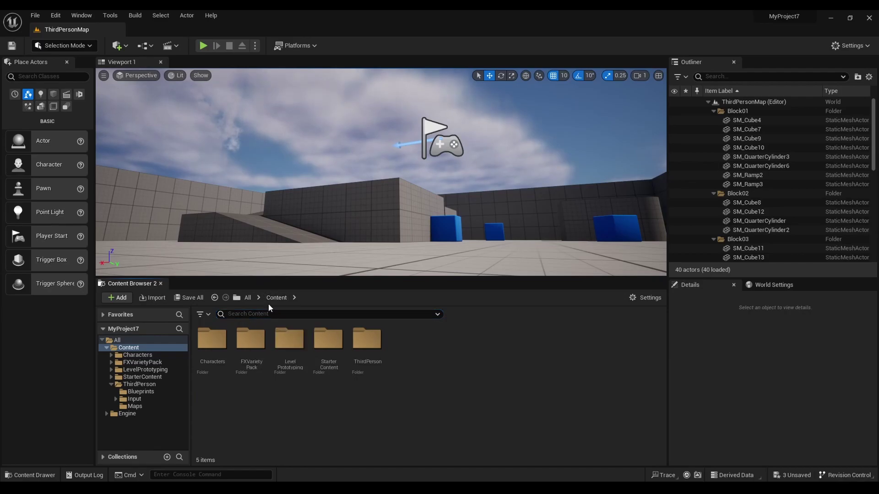
Open BP_ThirdPersonCharacter from ThirdPerson > Blueprints and bring the character-switch and Spawn Emitter nodes into view.
{"action": "left_click", "coordinate": [370, 341]}
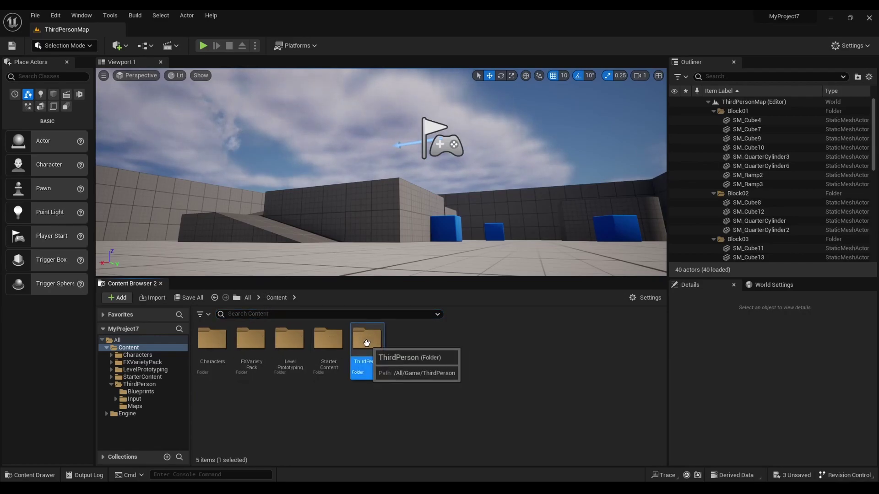
{"action": "double_click", "coordinate": [372, 351]}
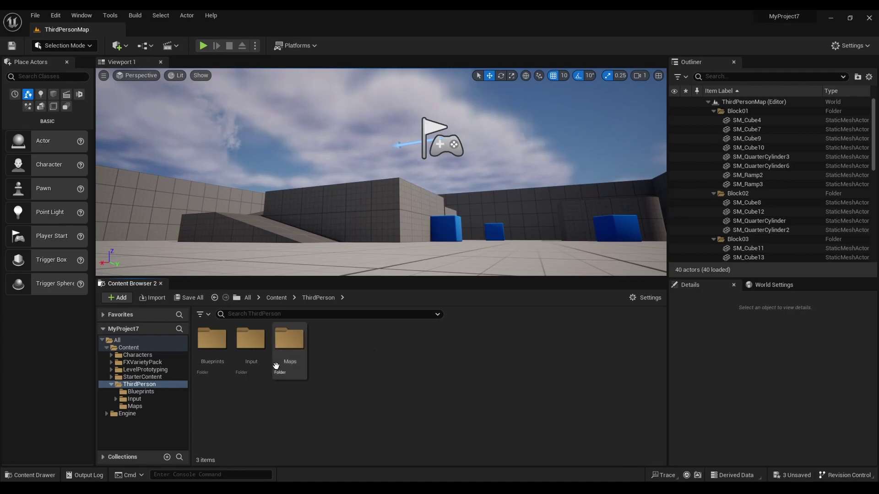
{"action": "double_click", "coordinate": [212, 342]}
{"action": "double_click", "coordinate": [215, 344]}
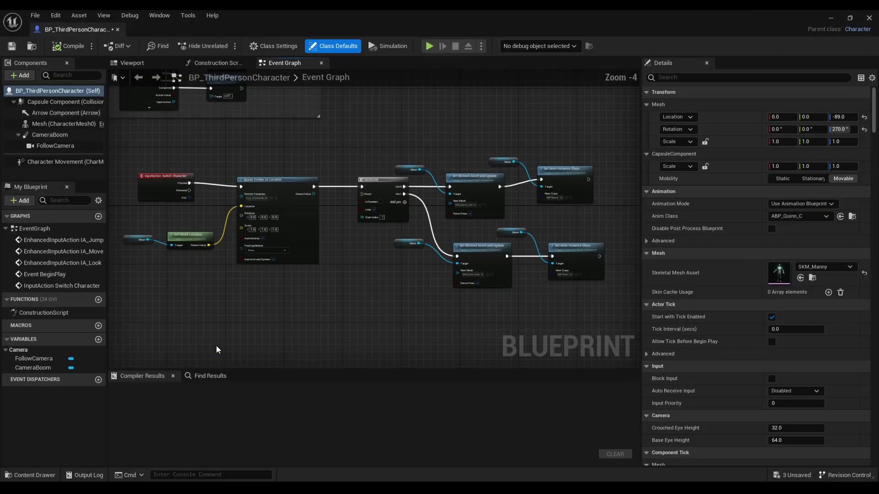
{"action": "scroll", "coordinate": [299, 249], "scroll_direction": "up", "scroll_amount": 1}
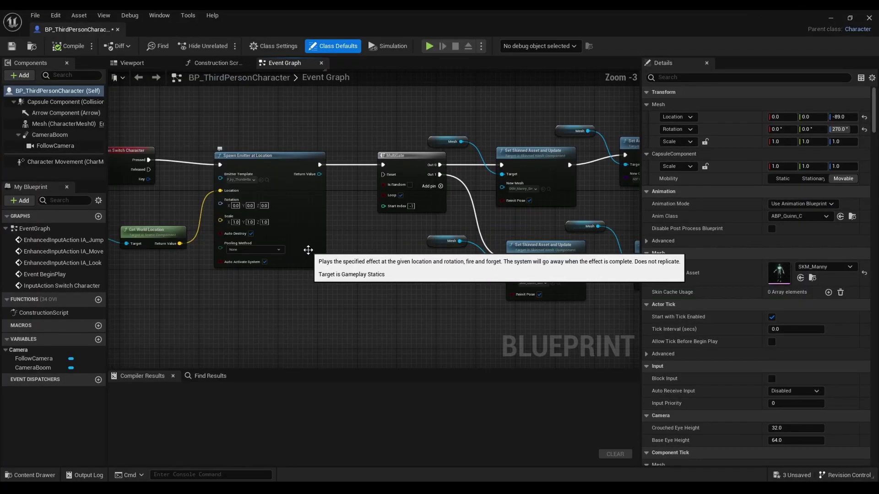
{"action": "mouse_move", "coordinate": [305, 275]}
{"action": "right_mouse_down"}
{"action": "mouse_move", "coordinate": [386, 301]}
{"action": "mouse_move", "coordinate": [153, 288]}
{"action": "right_mouse_up"}
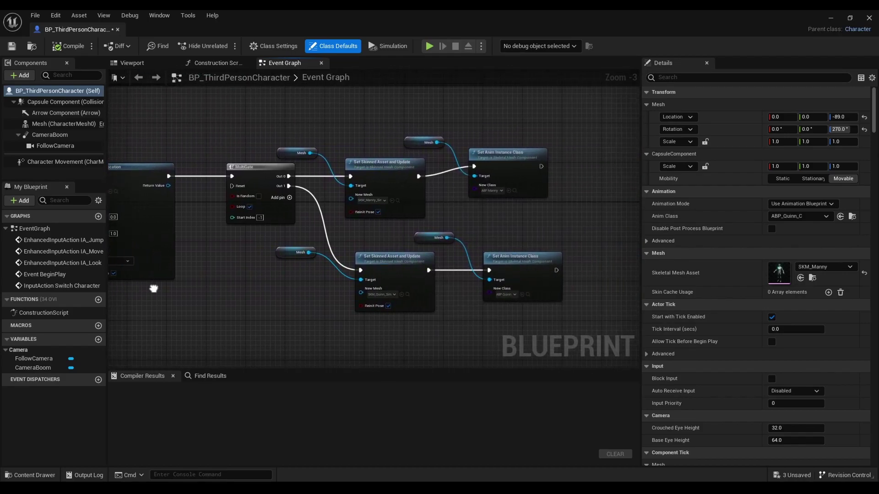
{"action": "right_click_drag", "start_coordinate": [153, 288], "coordinate": [236, 298]}
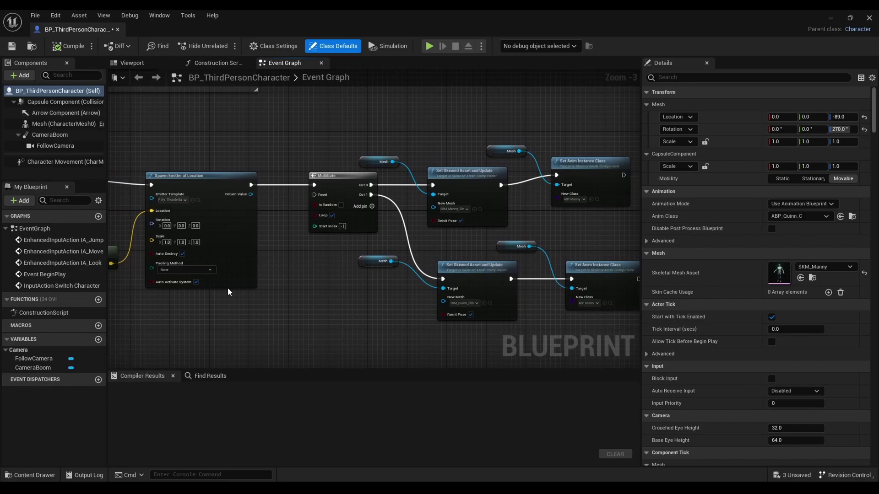
Close BP_ThirdPersonCharacter and start Play In Editor on ThirdPersonMap with Manny.
{"action": "left_click", "coordinate": [117, 29]}
{"action": "left_click", "coordinate": [202, 46]}
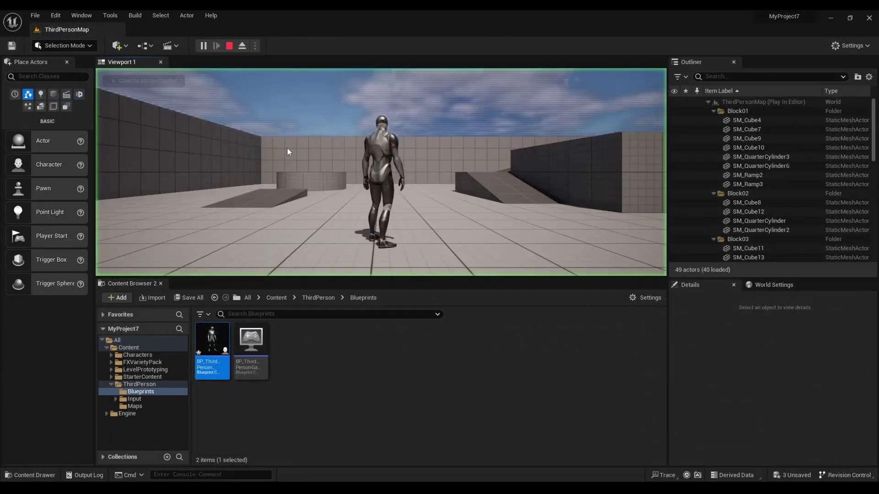